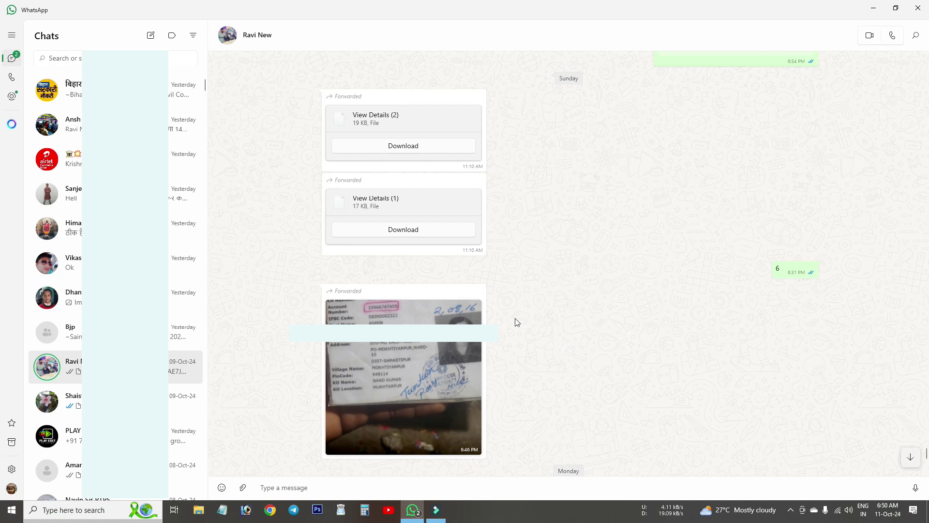
# Save the forwarded passbook photo as a JPG on the Desktop, then minimise WhatsApp.
pyautogui.click(496, 372)
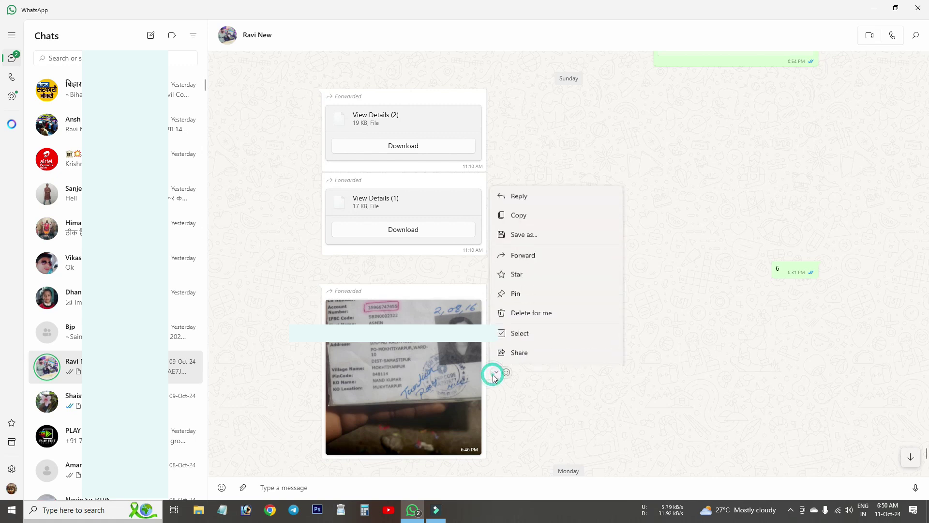
pyautogui.click(530, 212)
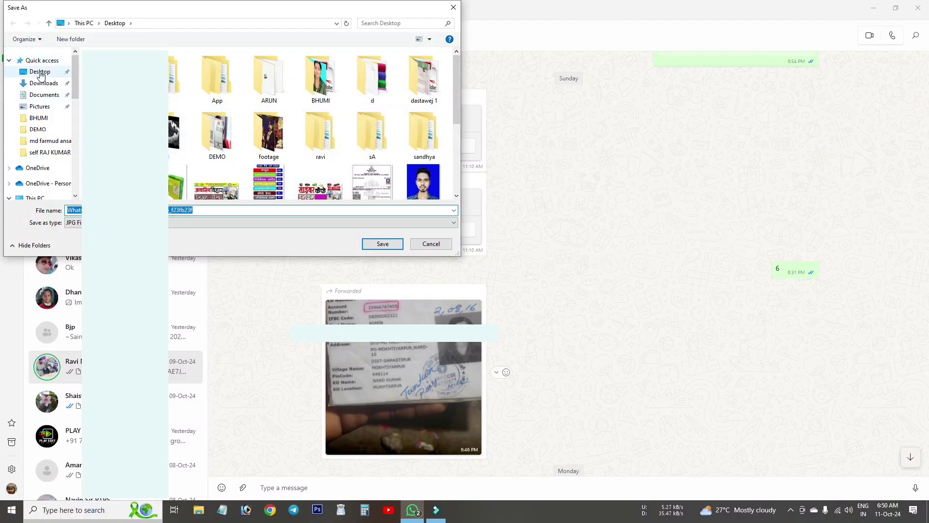
pyautogui.click(382, 244)
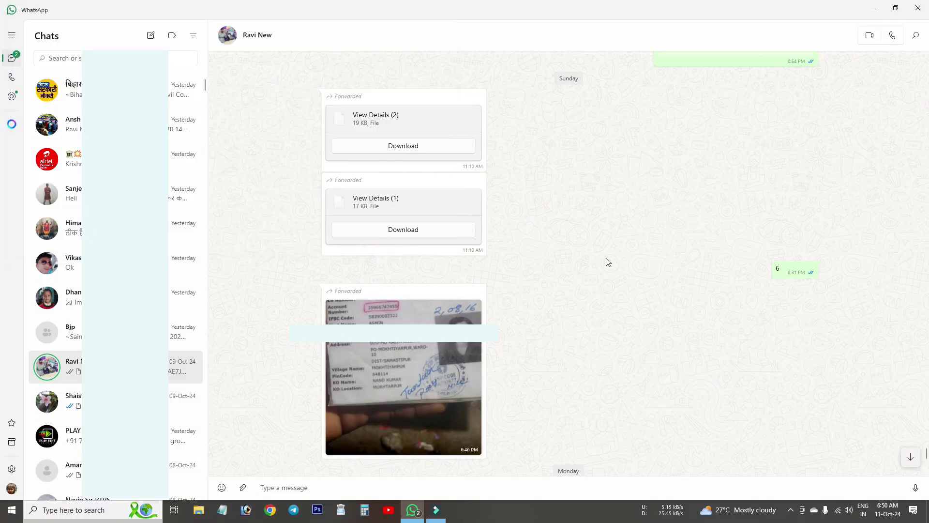
pyautogui.click(873, 9)
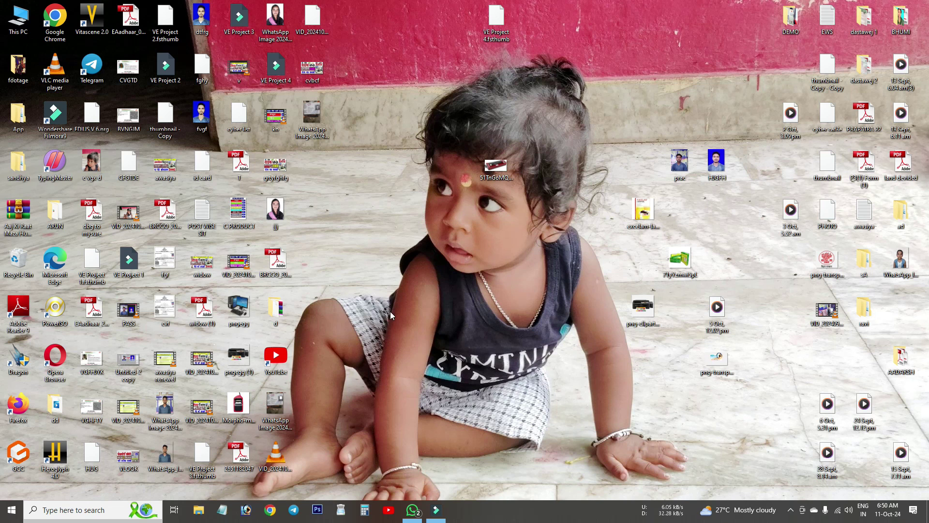
# Search Windows for 'photoshop' and launch Adobe Photoshop 7.0.
pyautogui.press('super')
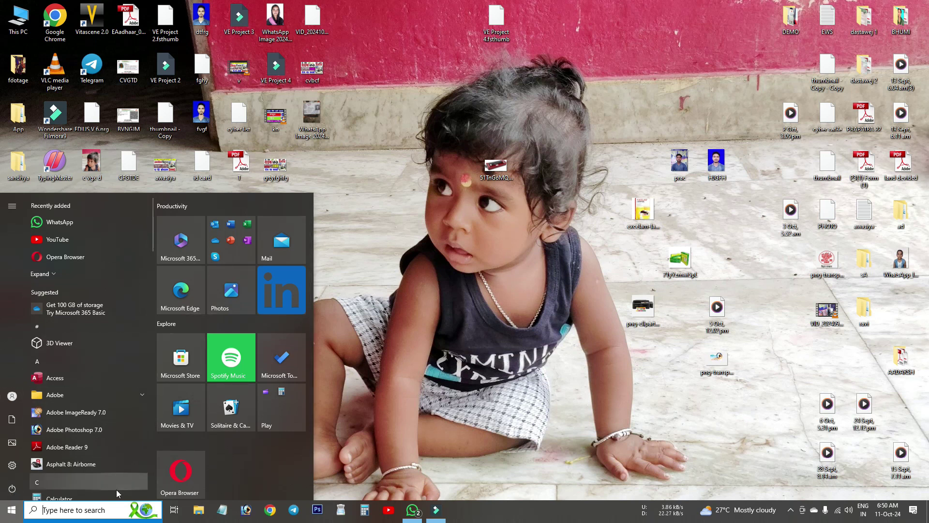
pyautogui.click(93, 504)
pyautogui.write('photoshop')
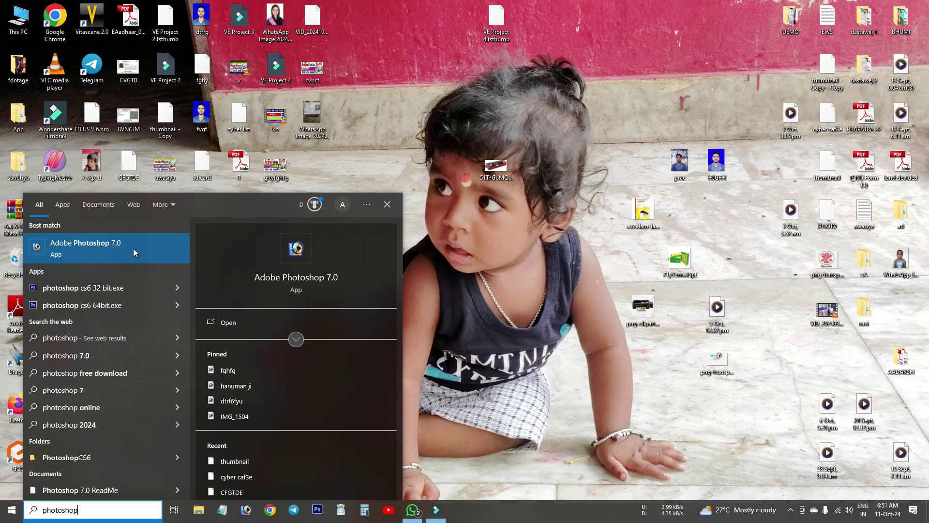
pyautogui.click(103, 250)
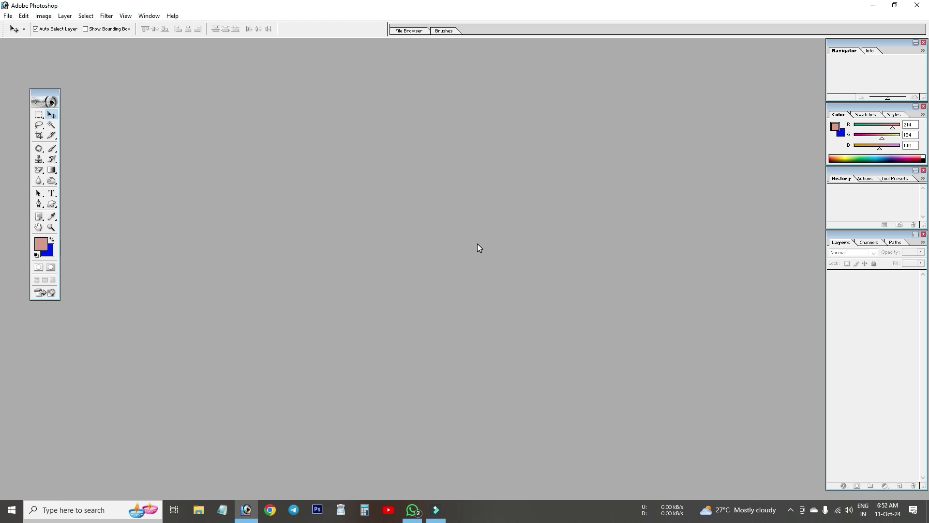
# Drag the saved WhatsApp JPG into Photoshop, dismiss the missing JPEG marker error, and minimise Photoshop.
pyautogui.click(873, 5)
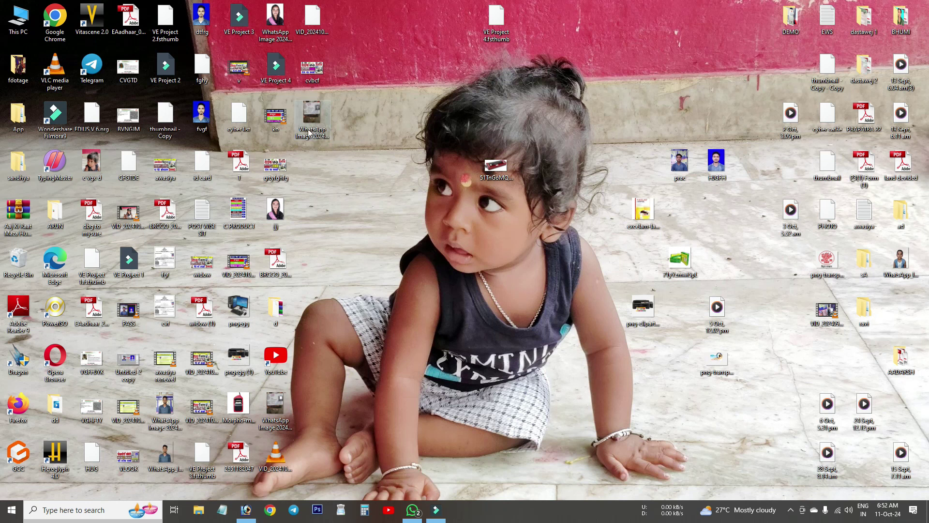
pyautogui.moveTo(366, 198); pyautogui.dragTo(254, 500)
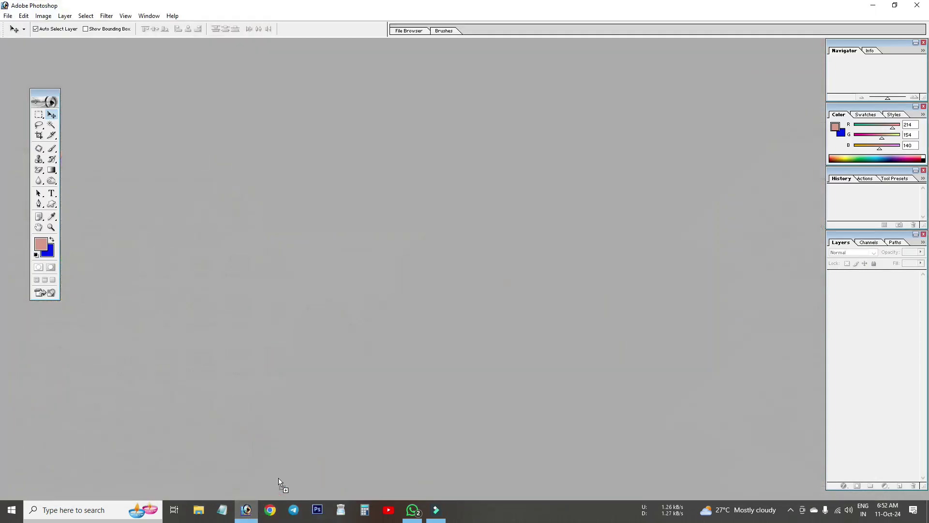
pyautogui.moveTo(254, 501)
pyautogui.mouseDown()
pyautogui.moveTo(416, 272)
pyautogui.moveTo(405, 233)
pyautogui.mouseUp()
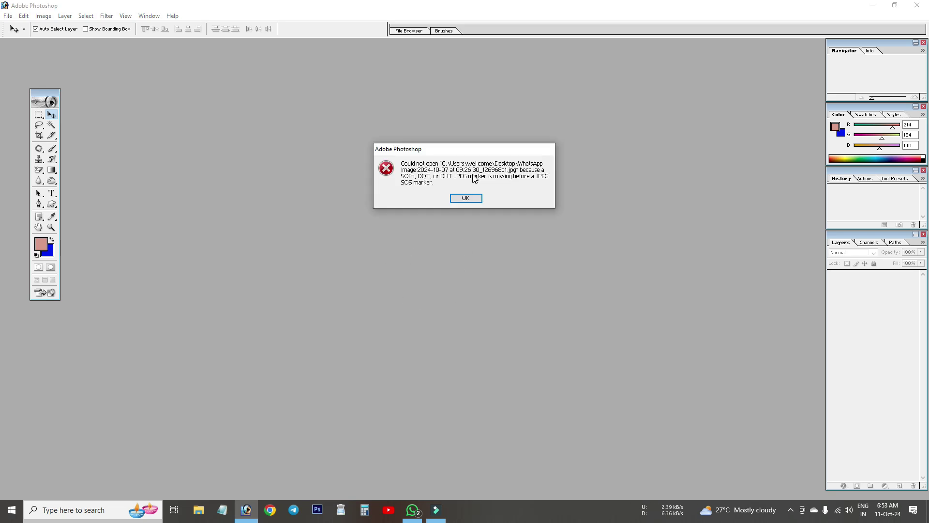
pyautogui.click(472, 199)
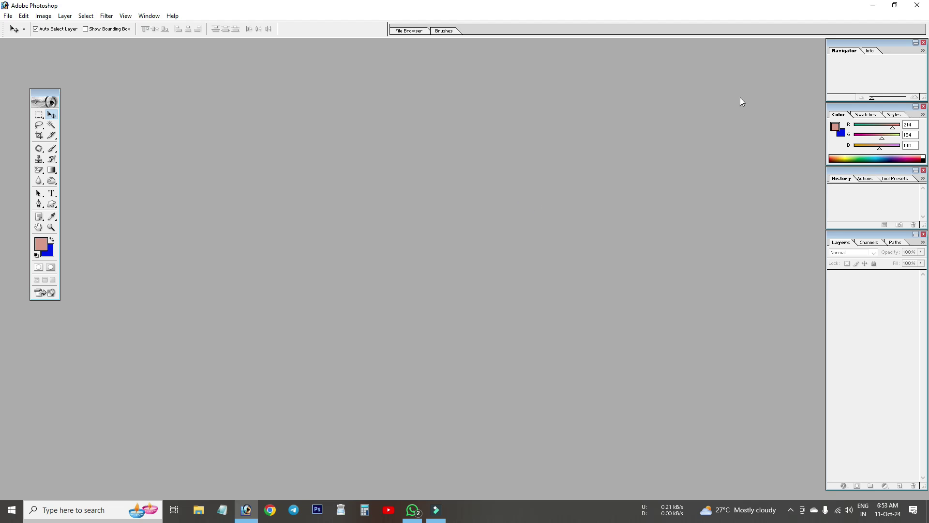
pyautogui.click(875, 5)
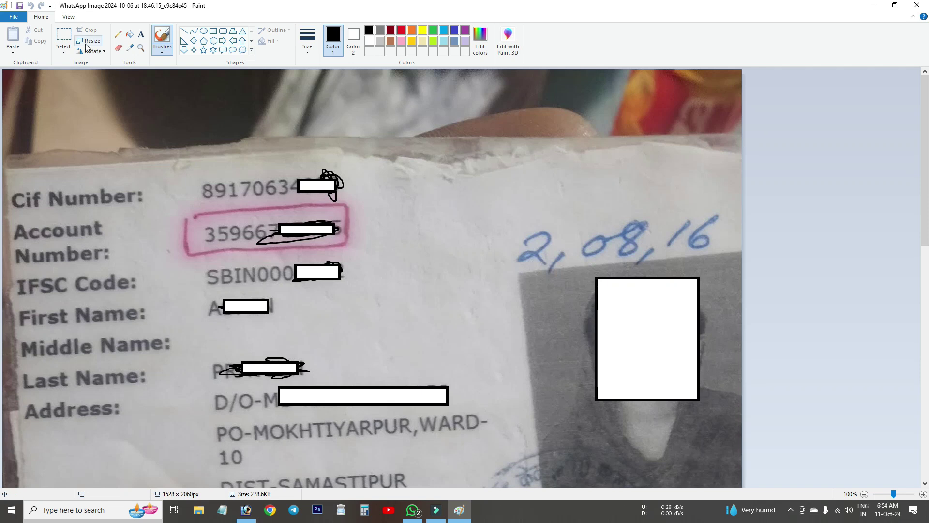
# Re-save the passbook JPEG with Save as in Paint and close Paint.
pyautogui.click(13, 17)
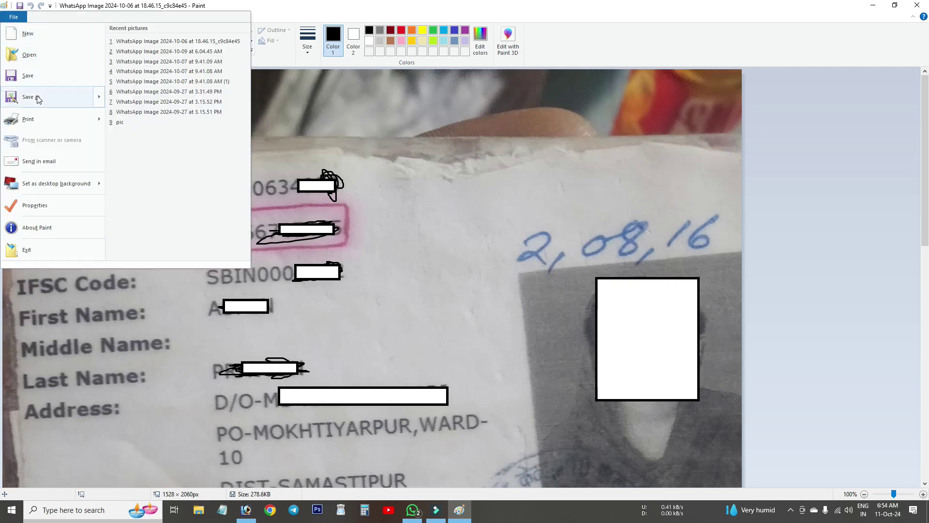
pyautogui.click(29, 76)
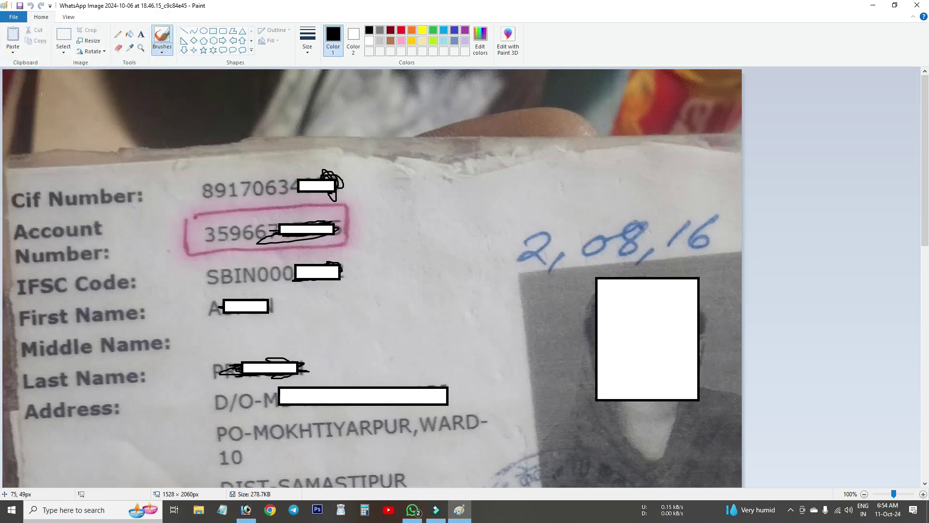
pyautogui.click(917, 6)
pyautogui.moveTo(314, 109); pyautogui.dragTo(254, 490)
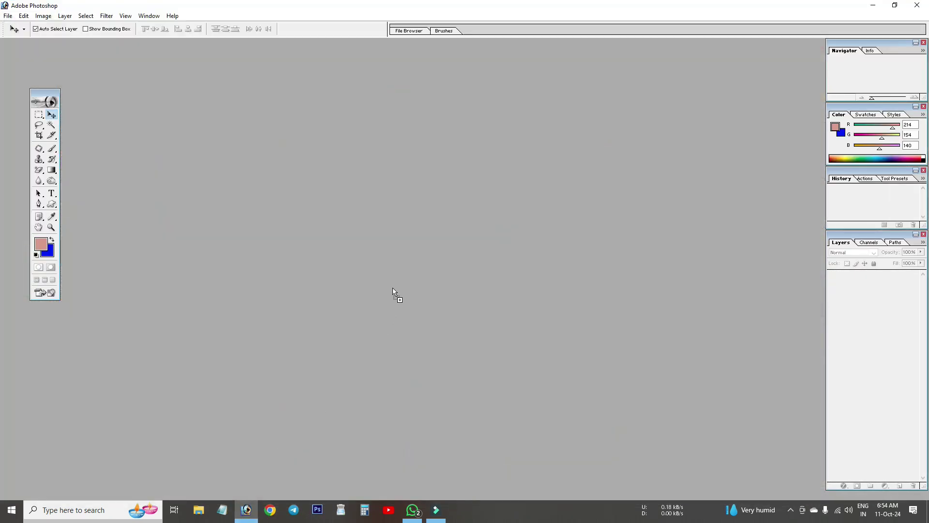
# Open the re-saved passbook JPG in Photoshop, maximise its window and move the toolbox aside.
pyautogui.moveTo(254, 489); pyautogui.dragTo(412, 277)
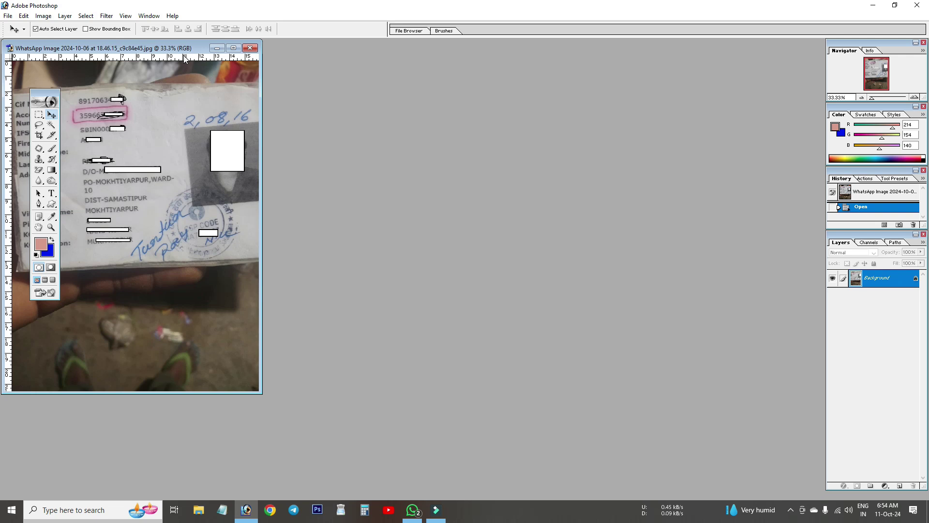
pyautogui.moveTo(184, 51); pyautogui.dragTo(437, 80)
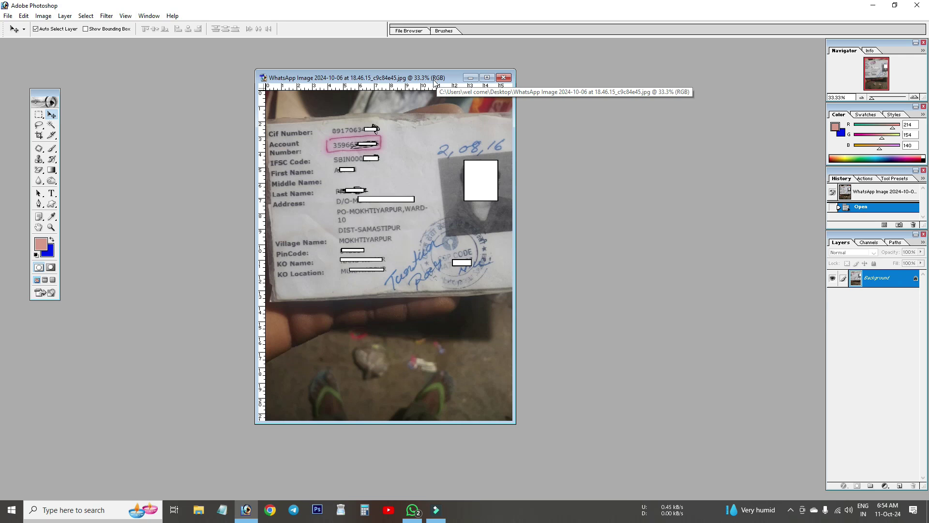
pyautogui.click(488, 78)
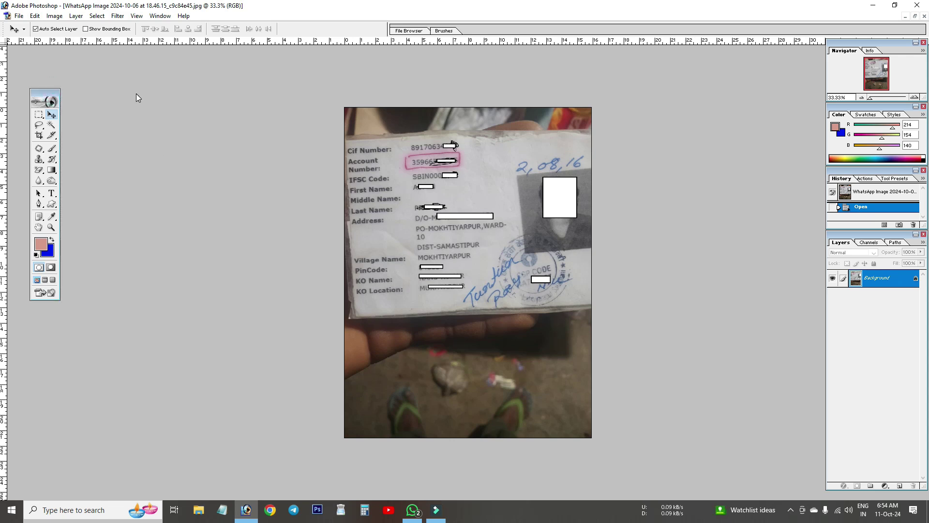
pyautogui.moveTo(57, 97); pyautogui.dragTo(141, 99)
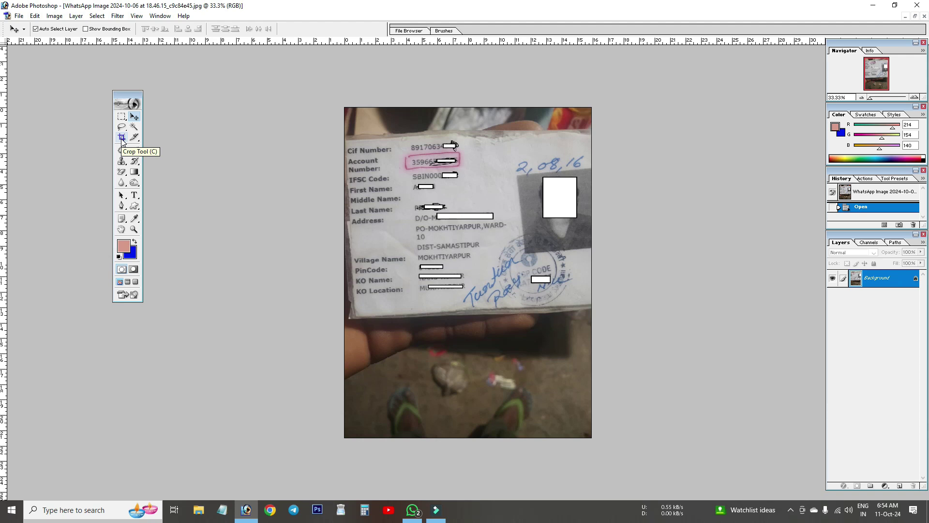
# Crop the photo to the passbook card using the Crop Tool with preset dimensions cleared.
pyautogui.click(122, 139)
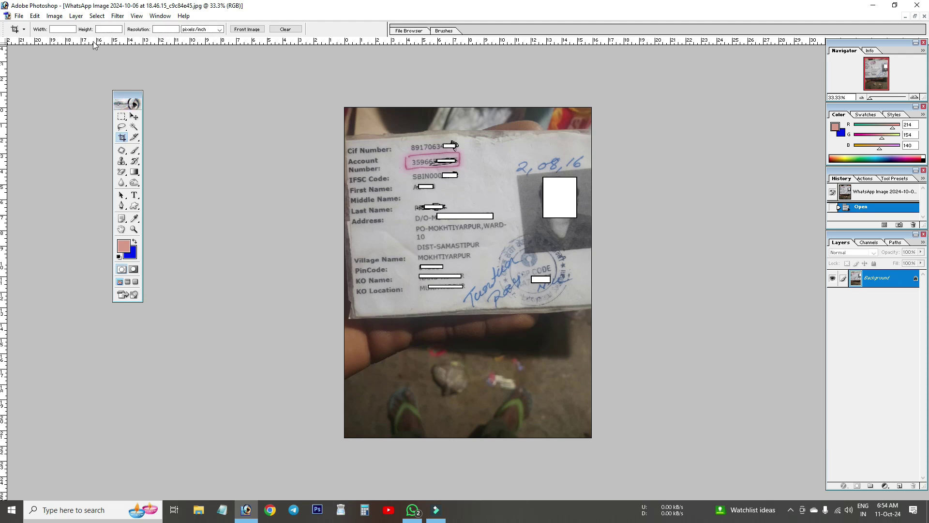
pyautogui.click(288, 29)
pyautogui.moveTo(327, 131)
pyautogui.mouseDown()
pyautogui.moveTo(598, 254)
pyautogui.moveTo(590, 318)
pyautogui.mouseUp()
pyautogui.moveTo(541, 135); pyautogui.dragTo(541, 133)
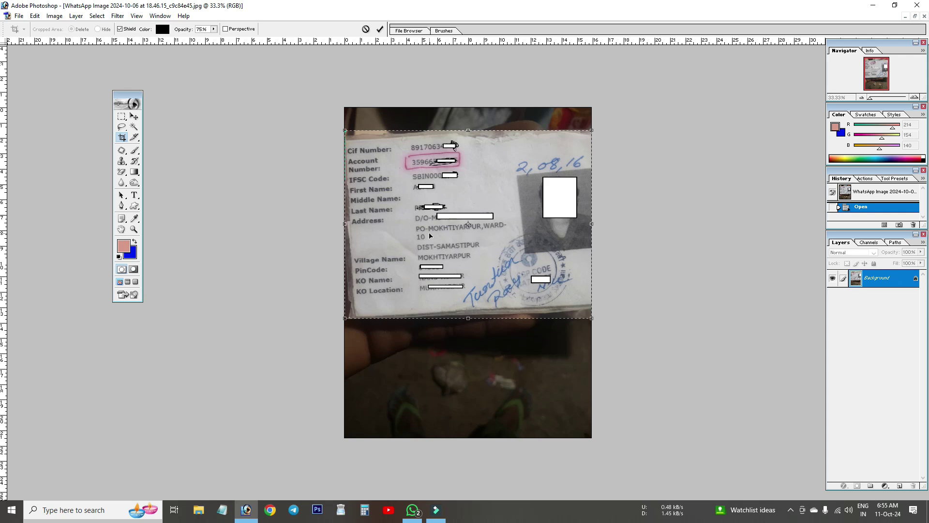
pyautogui.press('Return')
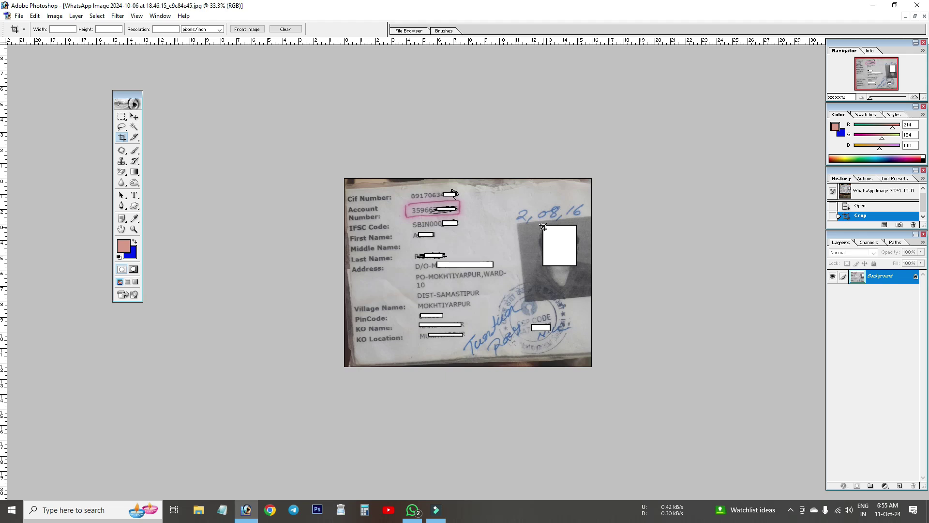
# Free Transform the whole image, dragging all four corners to square the passbook page, then deselect.
pyautogui.hotkey('ctrl', 'a')
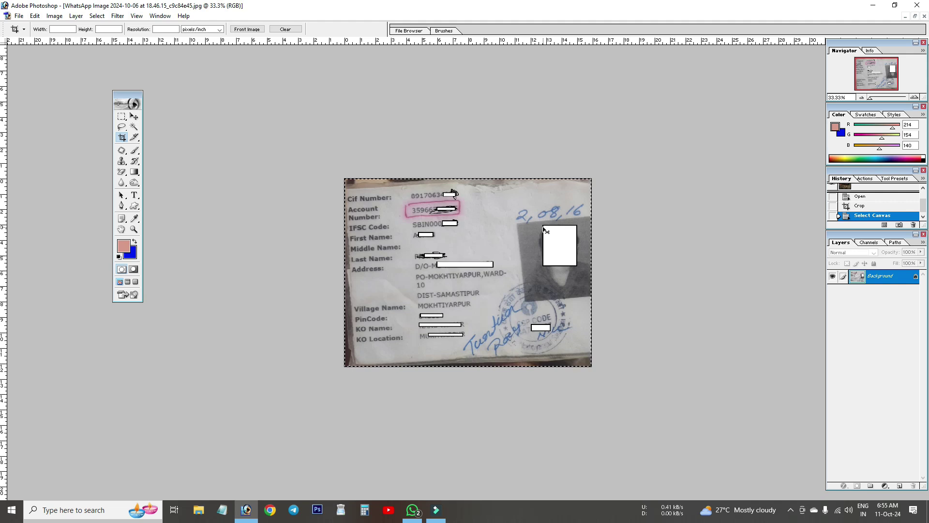
pyautogui.hotkey('ctrl', 't')
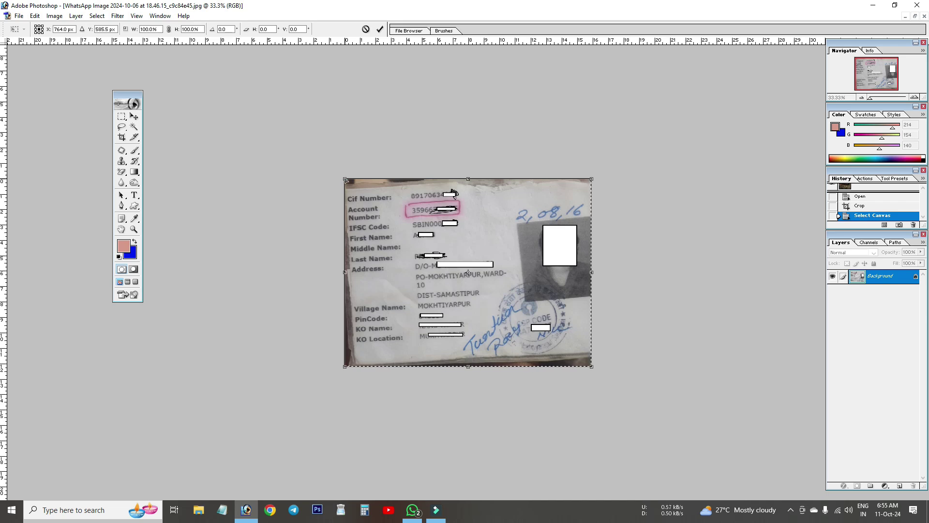
pyautogui.moveTo(346, 180); pyautogui.dragTo(343, 168)
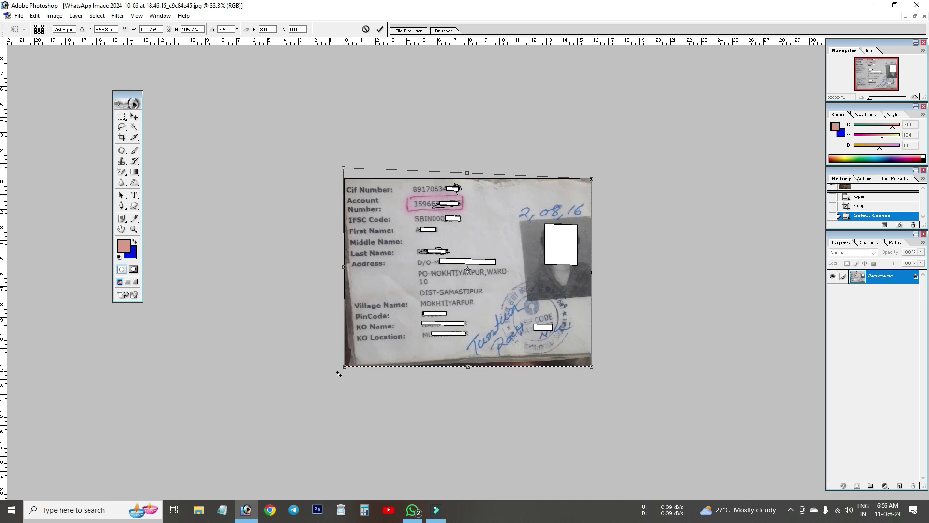
pyautogui.moveTo(344, 367); pyautogui.dragTo(333, 377)
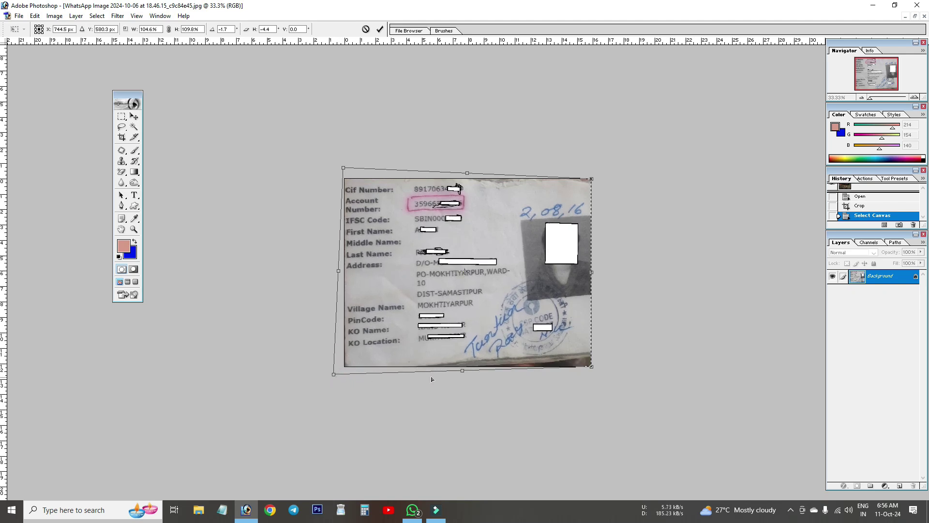
pyautogui.click(592, 367)
pyautogui.moveTo(591, 367); pyautogui.dragTo(593, 383)
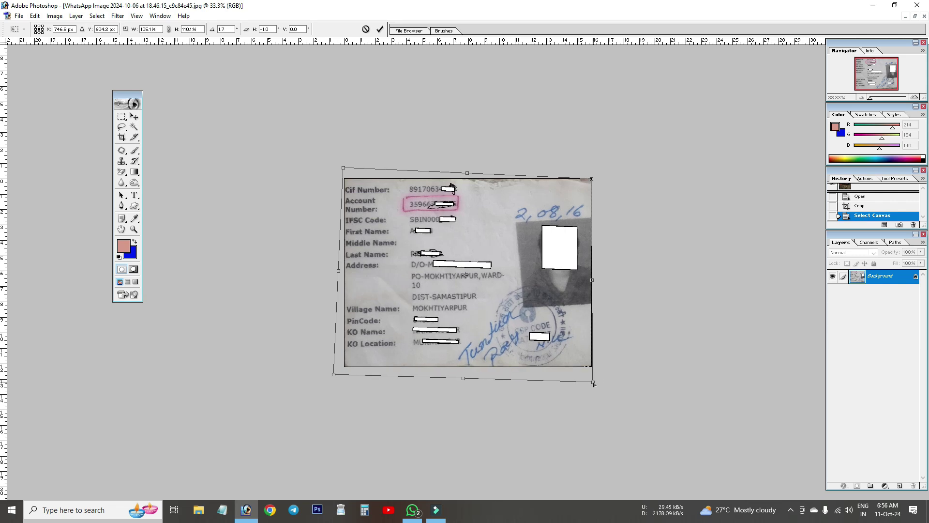
pyautogui.moveTo(592, 179); pyautogui.dragTo(597, 178)
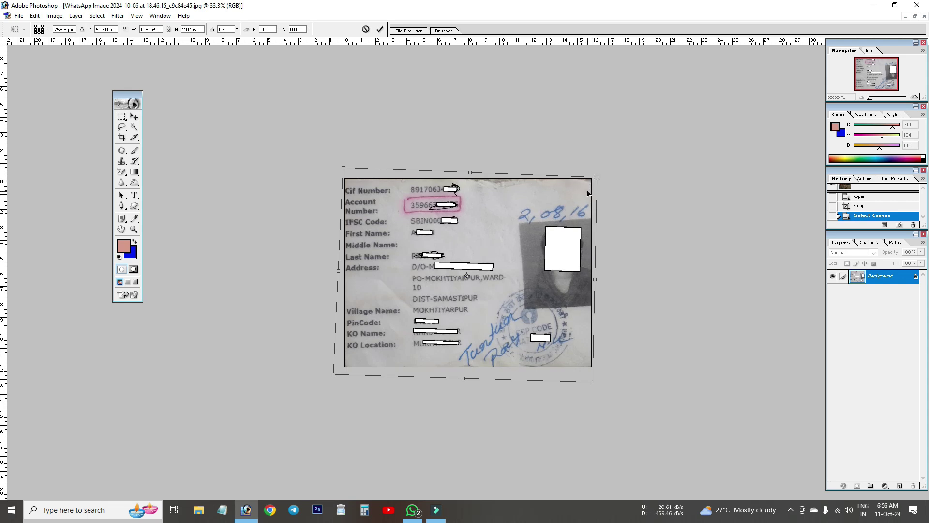
pyautogui.press('Return')
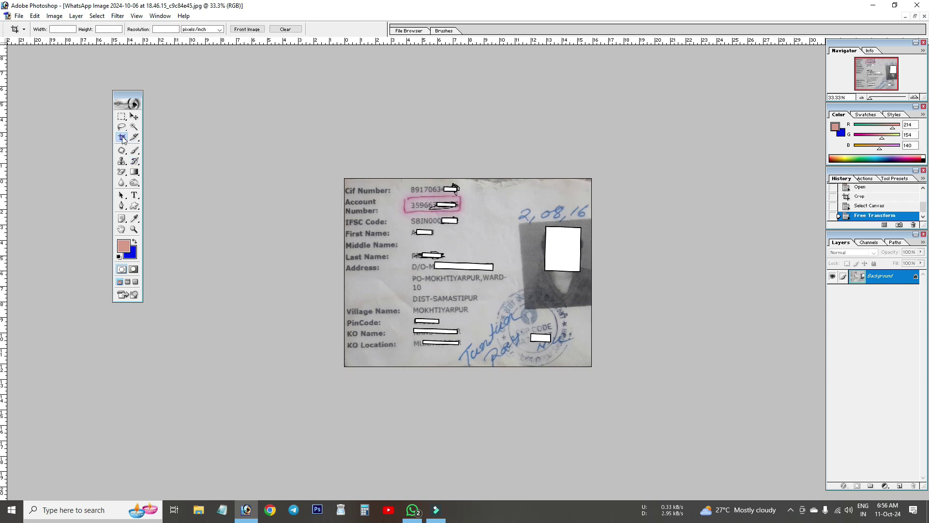
pyautogui.click(330, 160)
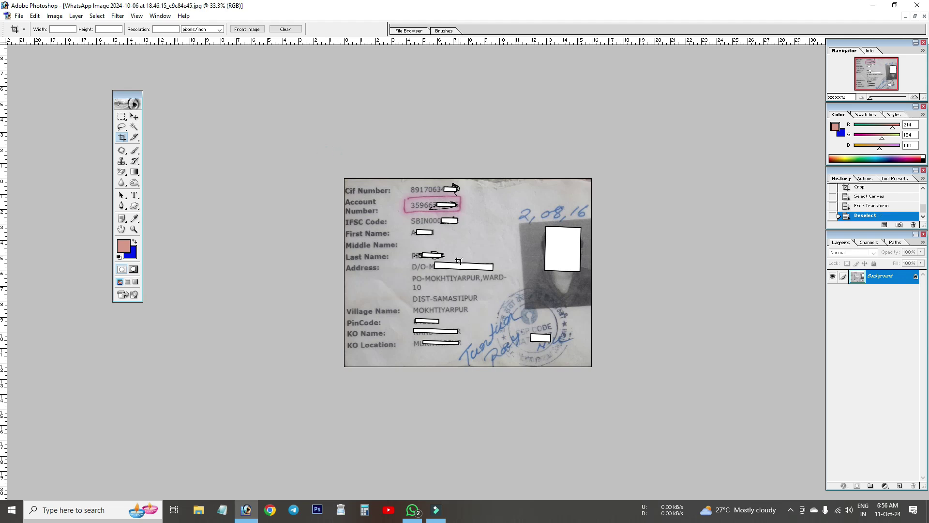
# Crop to the straightened page edges and apply Auto Levels twice.
pyautogui.moveTo(336, 172)
pyautogui.mouseDown()
pyautogui.moveTo(583, 323)
pyautogui.moveTo(602, 368)
pyautogui.mouseUp()
pyautogui.press('Return')
pyautogui.hotkey('ctrl', 'shift', 'l')
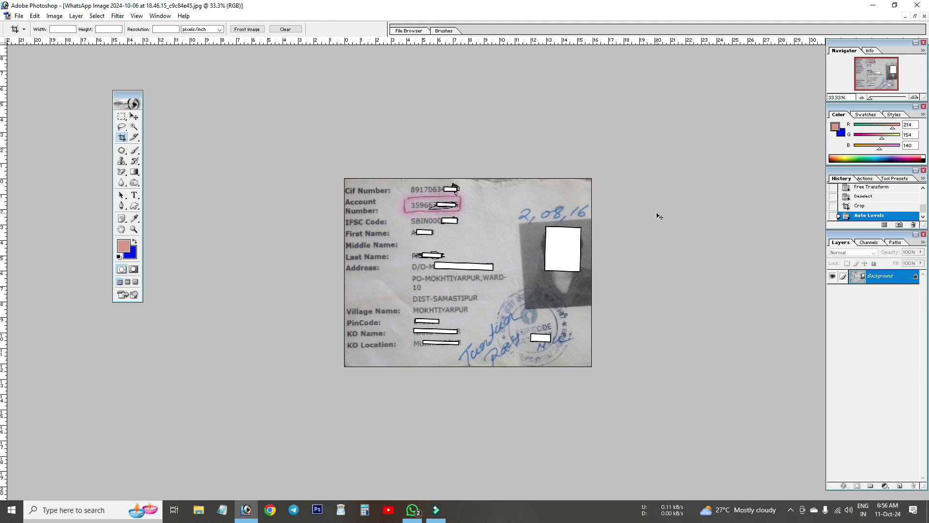
pyautogui.hotkey('ctrl', 'shift', 'l')
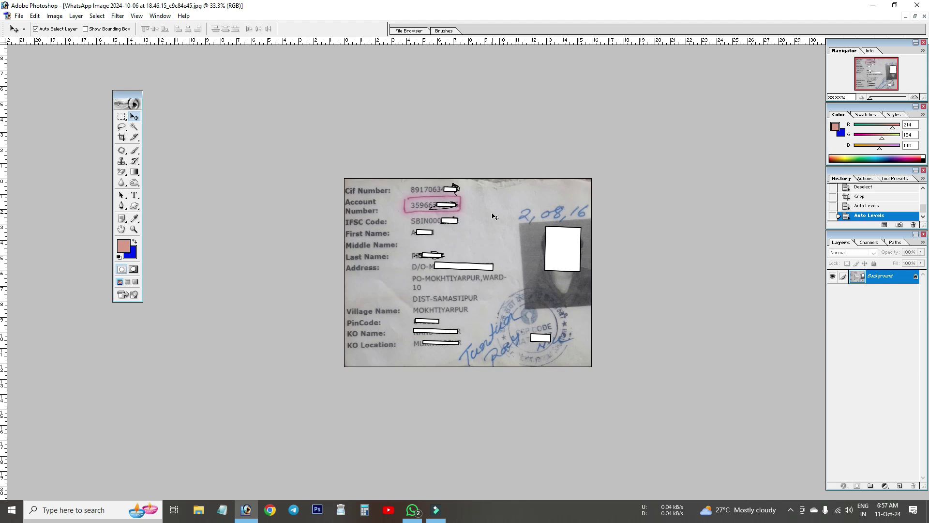
# Apply Levels with white input 172 and midtone 0.27 to whiten the paper.
pyautogui.hotkey('ctrl', 'l')
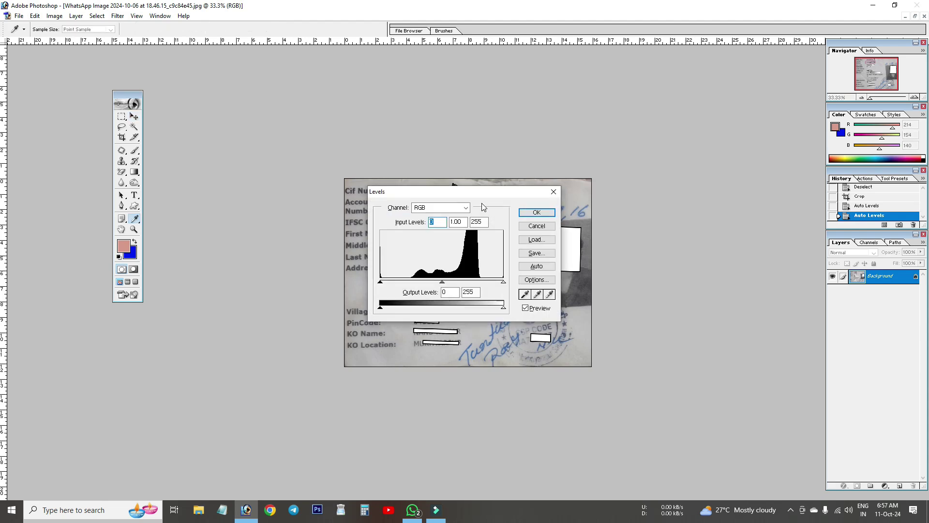
pyautogui.moveTo(481, 195)
pyautogui.mouseDown()
pyautogui.moveTo(622, 163)
pyautogui.moveTo(727, 102)
pyautogui.mouseUp()
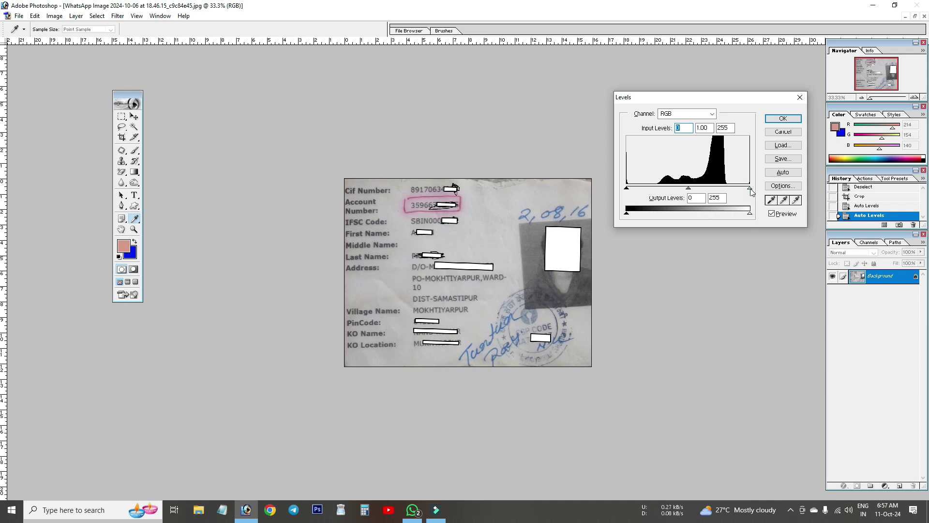
pyautogui.moveTo(750, 189)
pyautogui.mouseDown()
pyautogui.moveTo(703, 200)
pyautogui.moveTo(726, 192)
pyautogui.mouseUp()
pyautogui.click(725, 191)
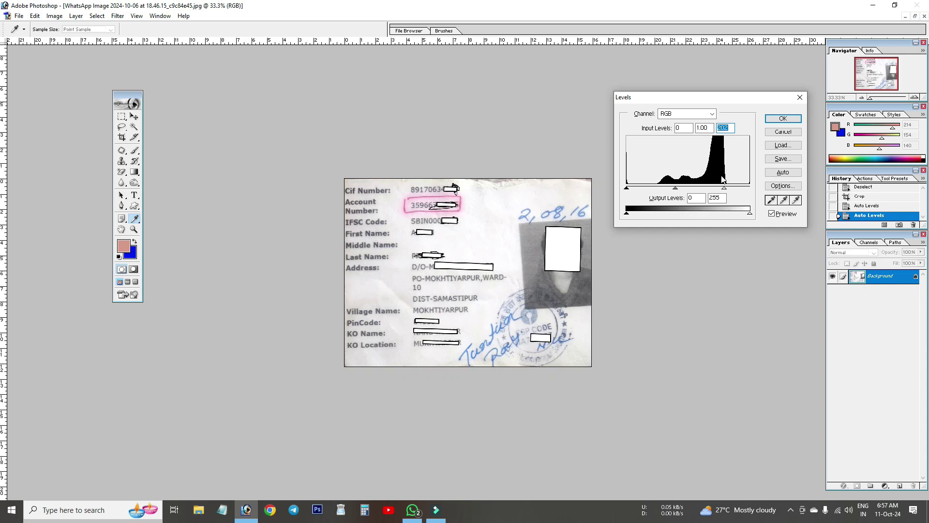
pyautogui.moveTo(725, 191); pyautogui.dragTo(703, 190)
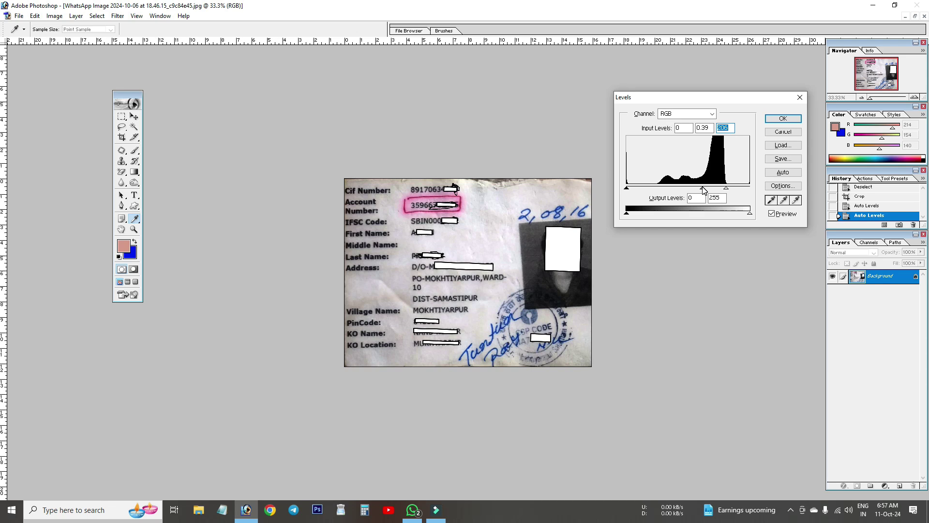
pyautogui.click(703, 189)
pyautogui.moveTo(726, 190); pyautogui.dragTo(722, 190)
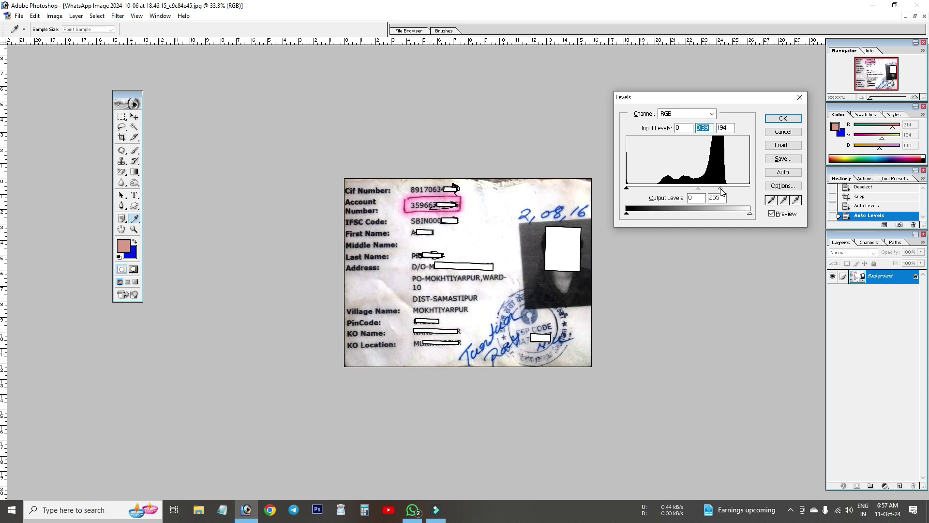
pyautogui.moveTo(721, 191); pyautogui.dragTo(712, 189)
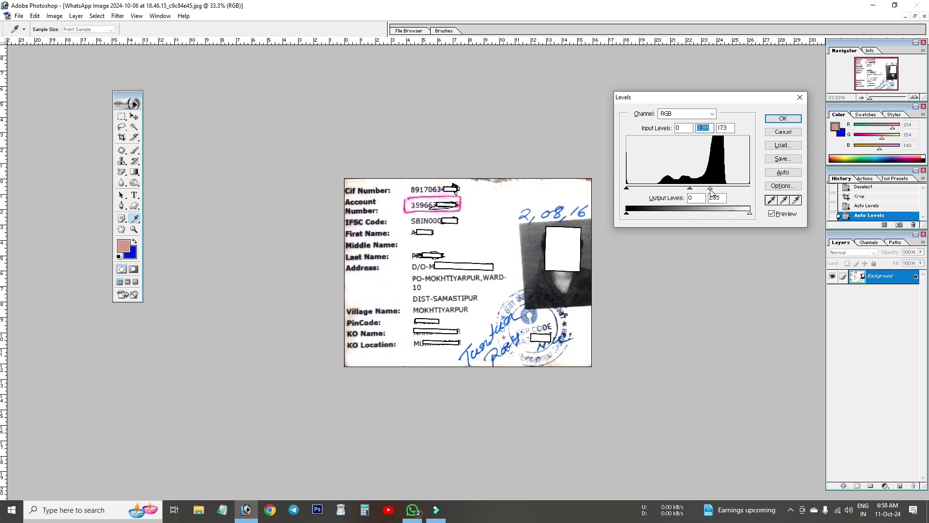
pyautogui.moveTo(711, 190); pyautogui.dragTo(696, 190)
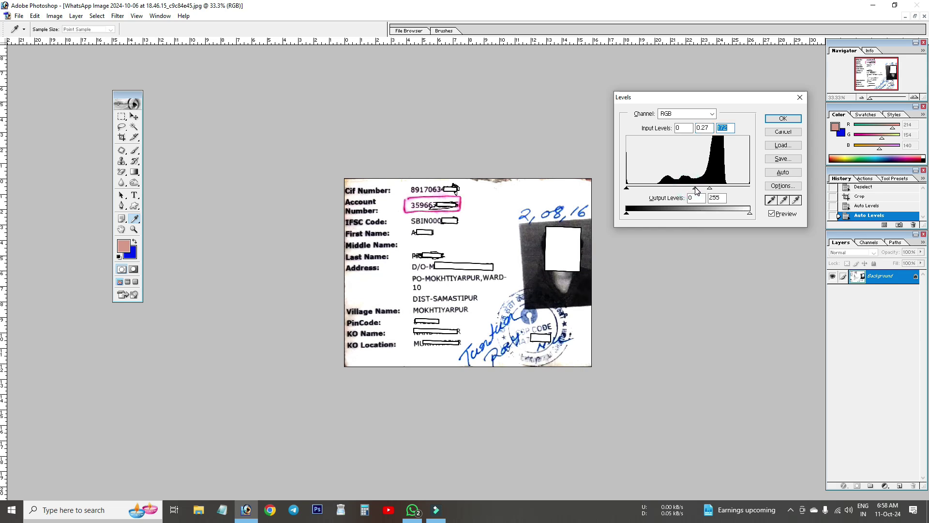
pyautogui.click(783, 119)
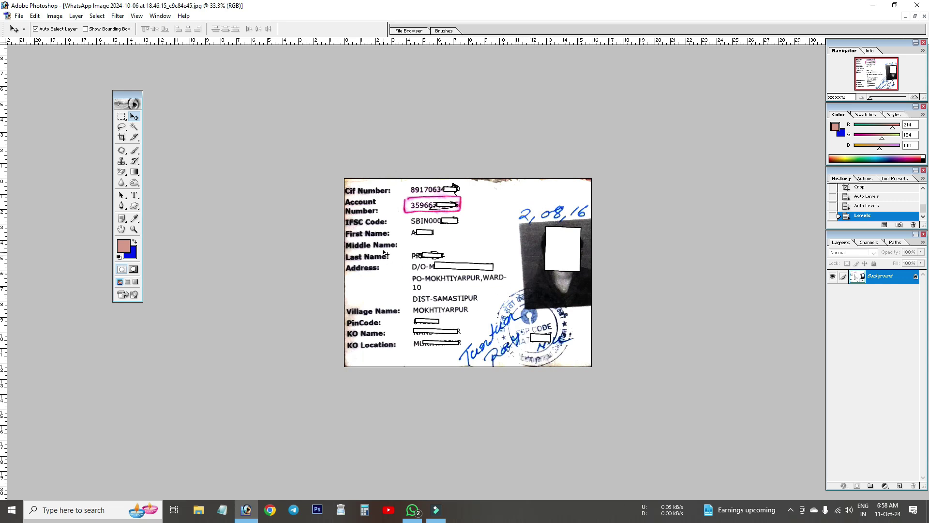
pyautogui.keyDown('ctrl'); pyautogui.click(356, 198); pyautogui.keyUp('ctrl')
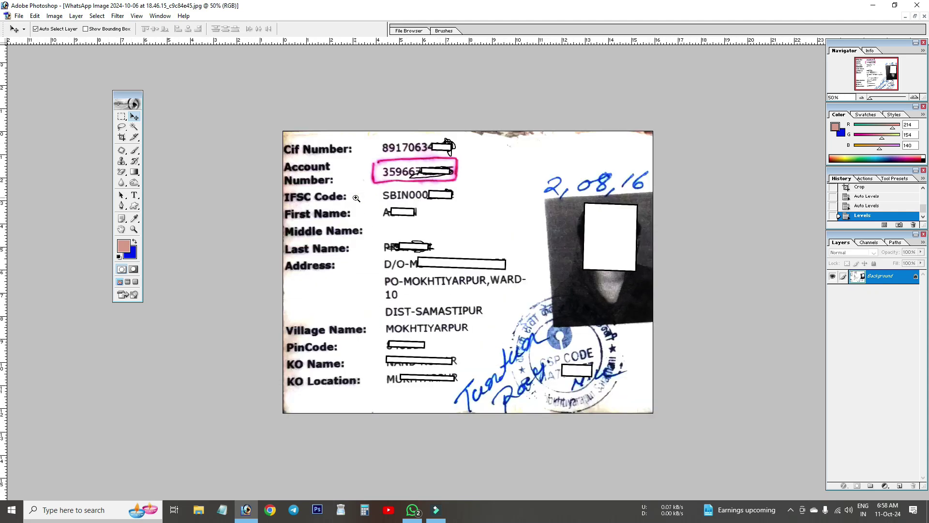
# Zoom to 80.9% on the upper passbook fields and select the Clone Stamp tool.
pyautogui.click(133, 230)
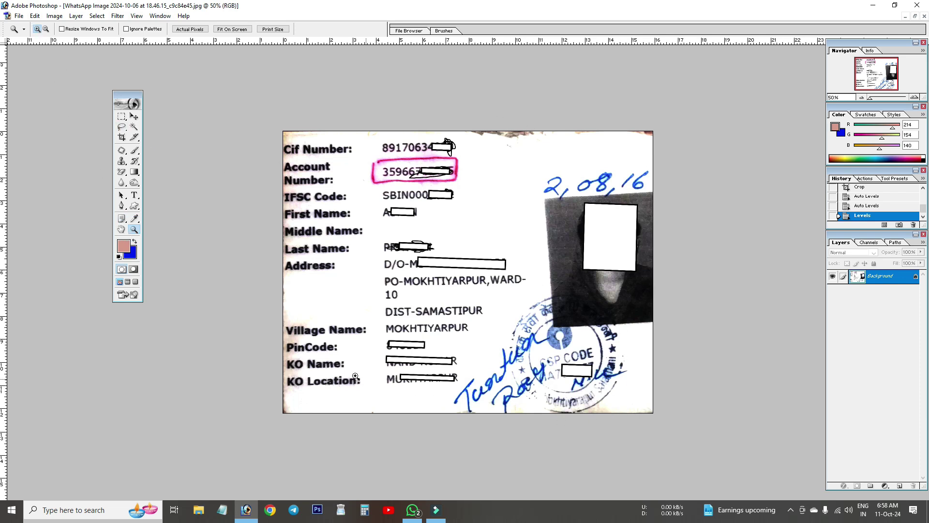
pyautogui.moveTo(266, 103)
pyautogui.mouseDown()
pyautogui.moveTo(330, 321)
pyautogui.moveTo(319, 418)
pyautogui.mouseUp()
pyautogui.moveTo(319, 419); pyautogui.dragTo(315, 417)
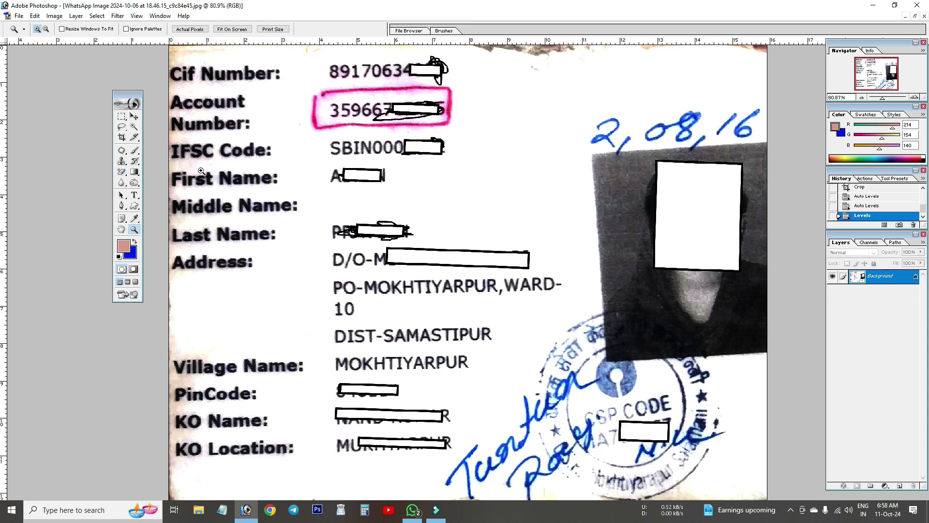
pyautogui.click(120, 163)
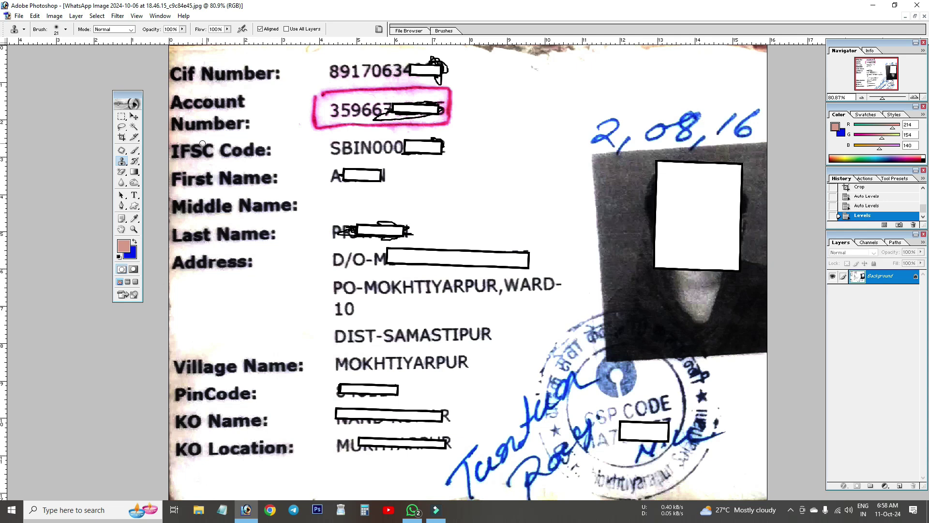
# Clone clean paper over the stray marks at the left edge beside Address.
pyautogui.click(121, 163)
pyautogui.moveTo(193, 247); pyautogui.dragTo(168, 250)
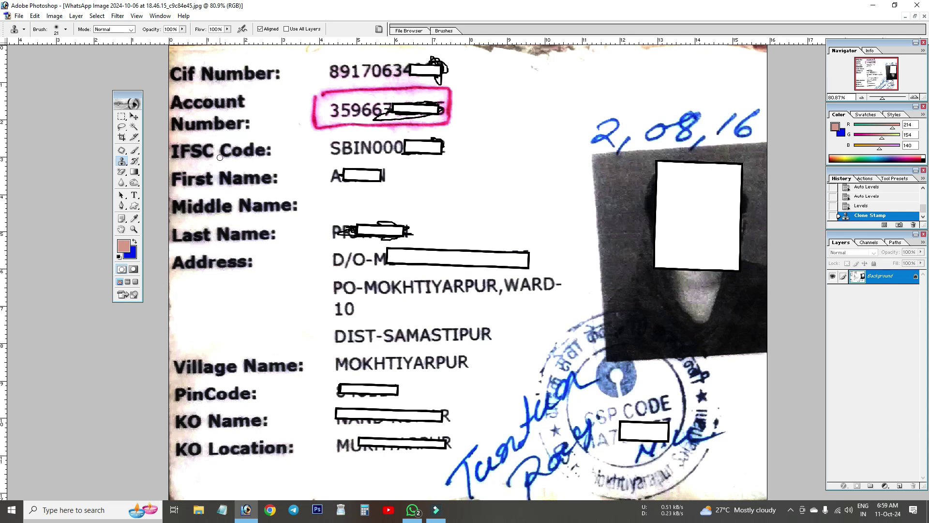
pyautogui.moveTo(170, 279); pyautogui.dragTo(173, 279)
pyautogui.moveTo(171, 276); pyautogui.dragTo(182, 277)
pyautogui.click(280, 265)
# Clone paper over the marks near Village Name, including the stray 'am' text fragment.
pyautogui.moveTo(243, 277)
pyautogui.mouseDown()
pyautogui.moveTo(230, 310)
pyautogui.moveTo(242, 316)
pyautogui.mouseUp()
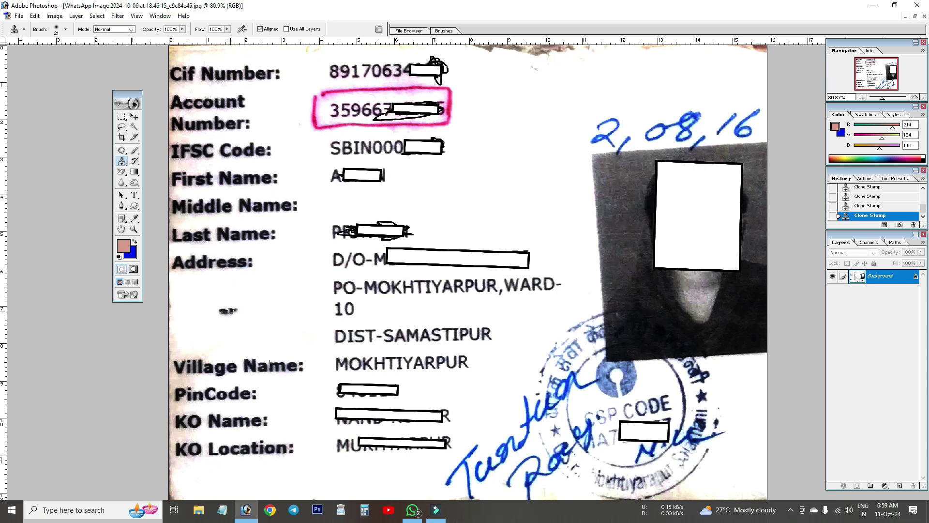
pyautogui.keyDown('alt'); pyautogui.click(260, 312); pyautogui.keyUp('alt')
pyautogui.moveTo(244, 313); pyautogui.dragTo(216, 315)
pyautogui.keyDown('alt'); pyautogui.click(230, 303); pyautogui.keyUp('alt')
pyautogui.moveTo(223, 310); pyautogui.dragTo(224, 319)
pyautogui.keyDown('alt'); pyautogui.click(188, 313); pyautogui.keyUp('alt')
pyautogui.click(172, 299)
pyautogui.moveTo(207, 307); pyautogui.dragTo(205, 315)
# Set the Clone Stamp brush Master Diameter to 39 px.
pyautogui.click(65, 30)
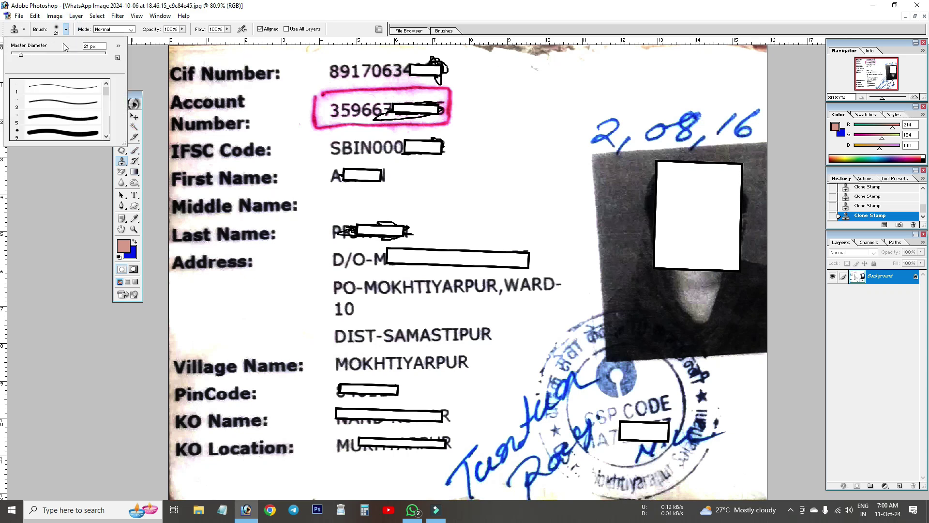
pyautogui.click(35, 55)
pyautogui.click(70, 54)
pyautogui.click(30, 54)
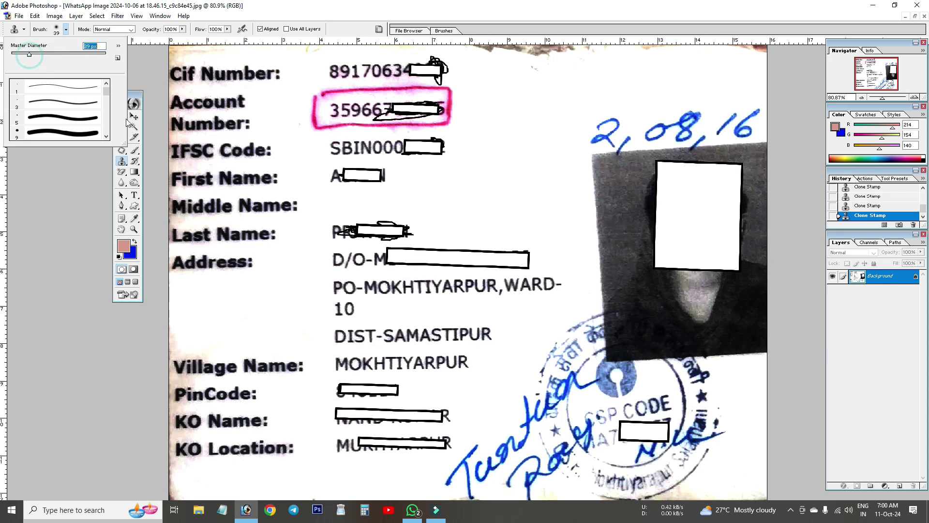
pyautogui.click(245, 307)
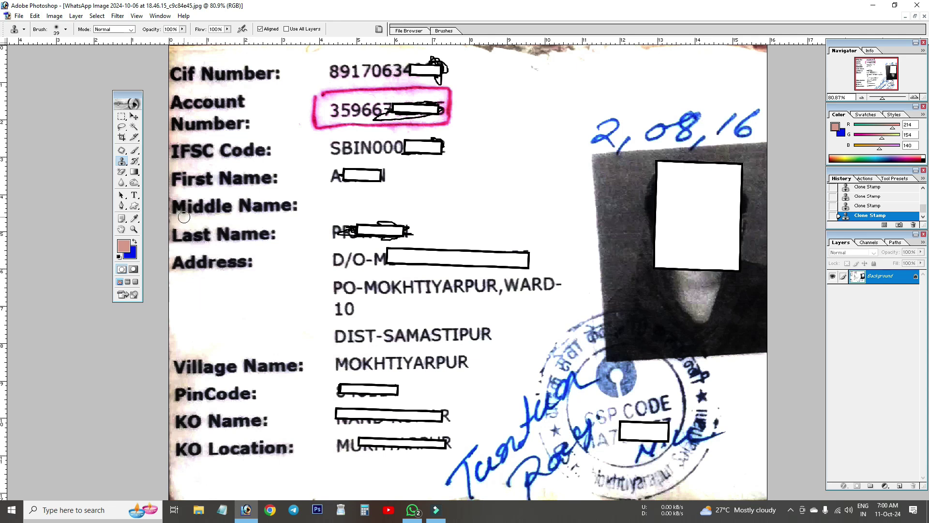
# Clone paper over the left edge beside Middle Name, undoing and redoing one stroke.
pyautogui.moveTo(180, 222)
pyautogui.mouseDown()
pyautogui.moveTo(188, 222)
pyautogui.moveTo(171, 194)
pyautogui.mouseUp()
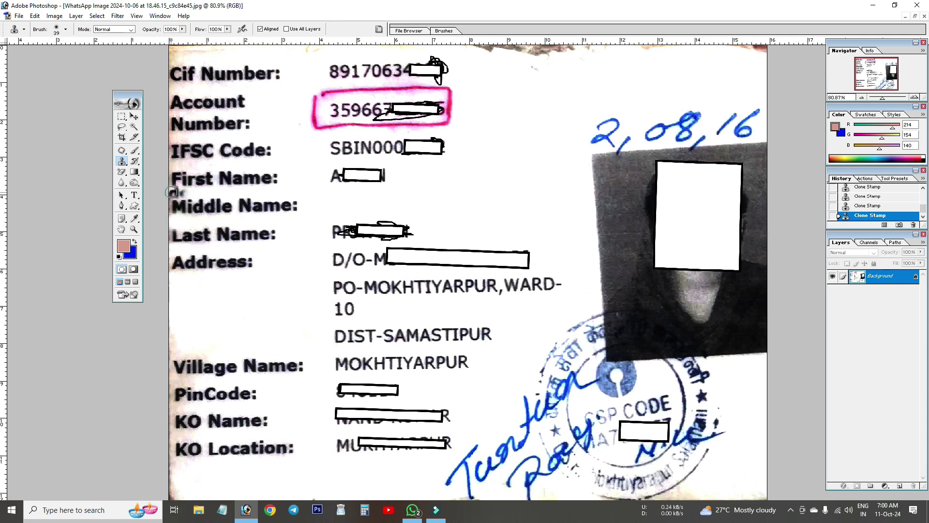
pyautogui.hotkey('ctrl', 'z')
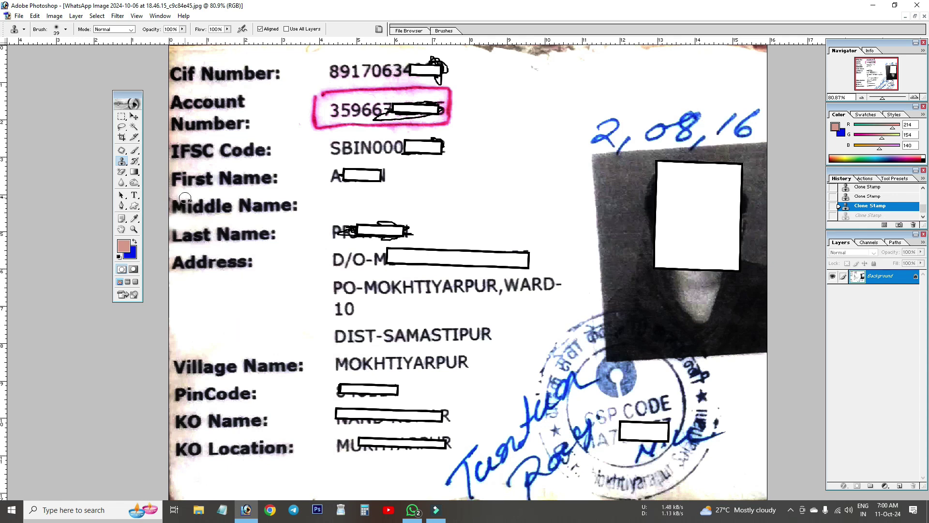
pyautogui.moveTo(180, 193); pyautogui.dragTo(192, 200)
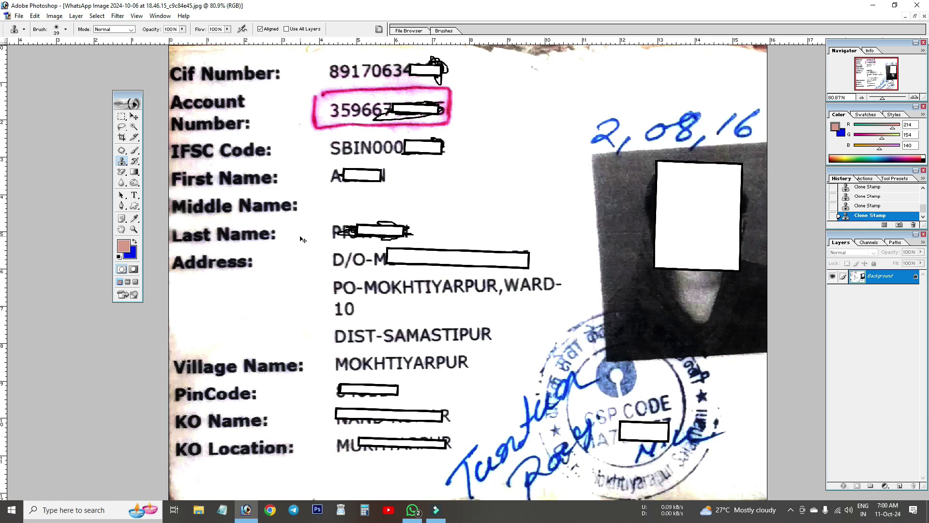
# Zoom the passbook scan out to 16.7% and move it into a restored floating window.
pyautogui.hotkey('ctrl', '-')
pyautogui.hotkey('ctrl', '-')
pyautogui.hotkey('ctrl', '-')
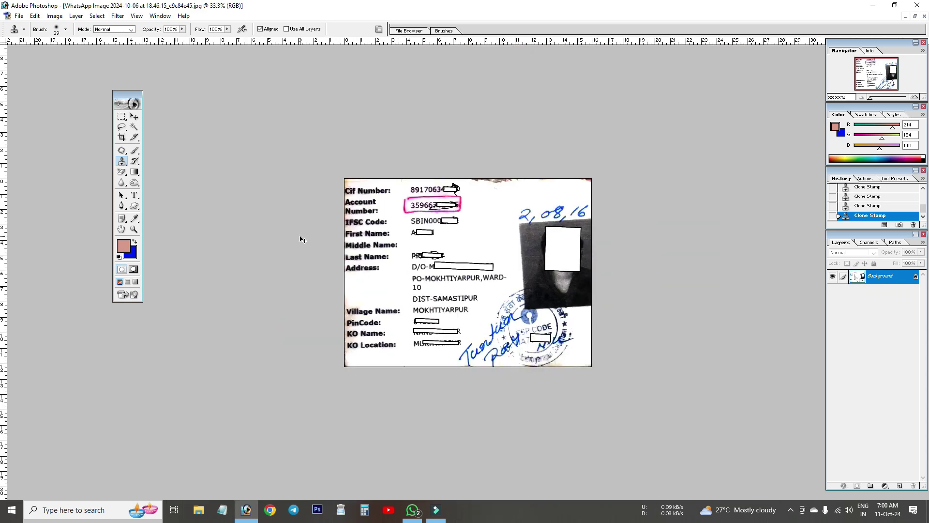
pyautogui.hotkey('ctrl', '-')
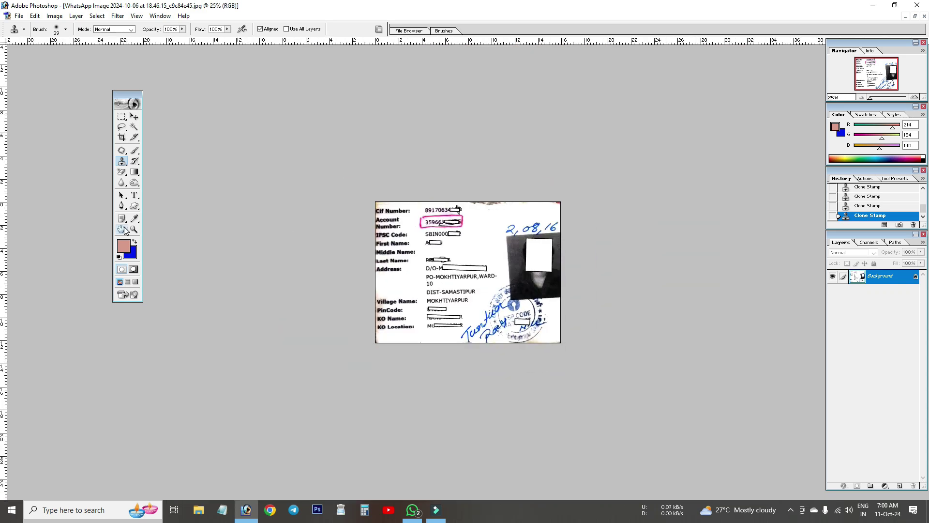
pyautogui.click(134, 229)
pyautogui.click(46, 29)
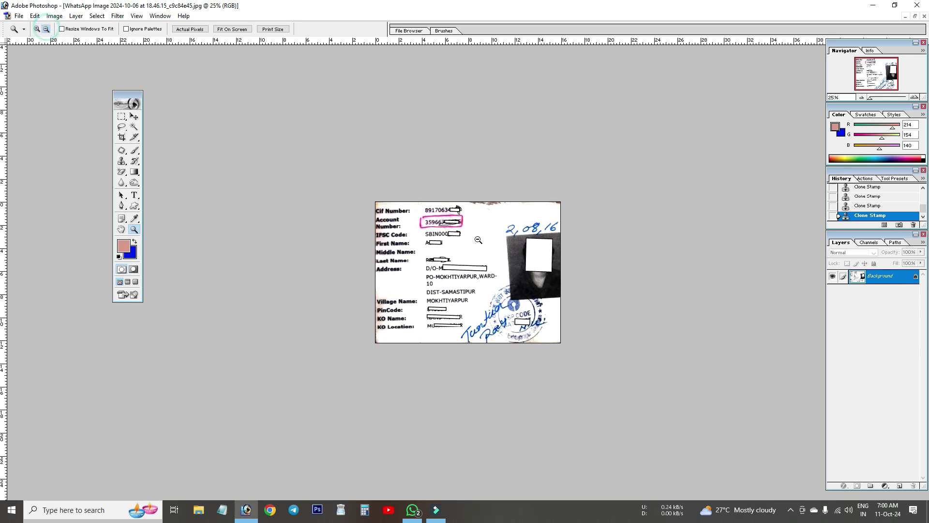
pyautogui.click(524, 264)
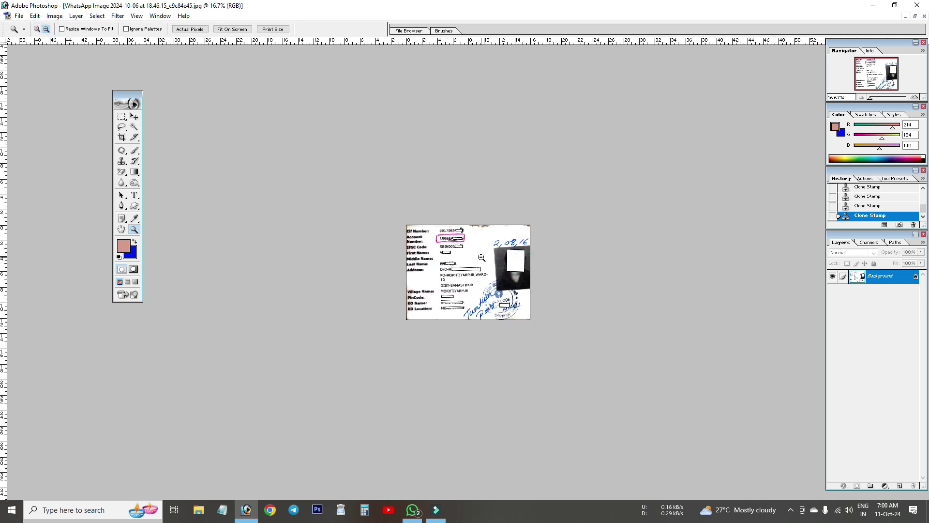
pyautogui.click(915, 16)
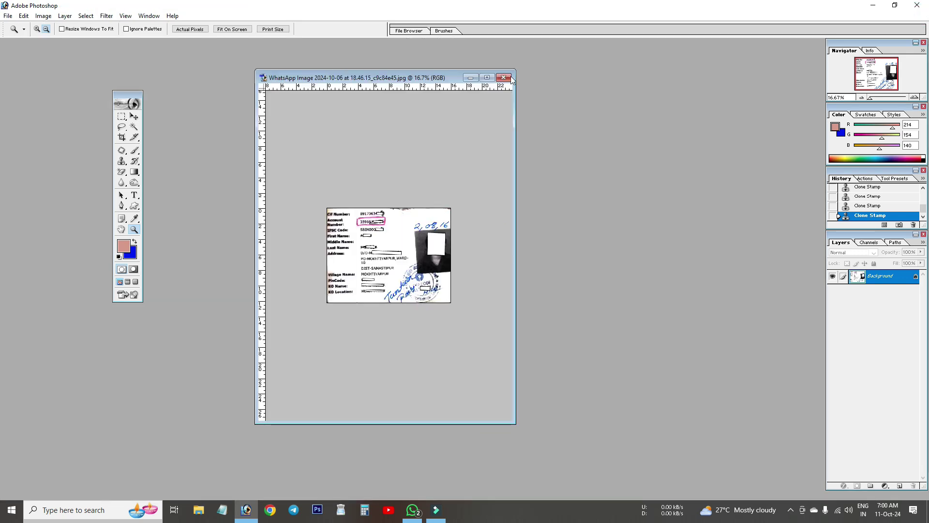
pyautogui.moveTo(332, 87); pyautogui.dragTo(368, 94)
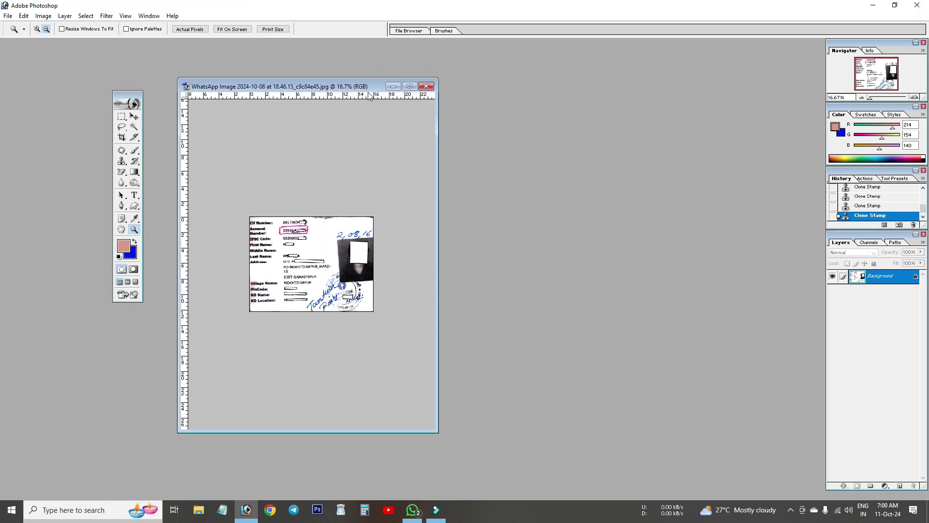
# Set up a new A4 document: 210 × 297 mm, 300 pixels/inch, RGB Color, white contents.
pyautogui.hotkey('ctrl', 'n')
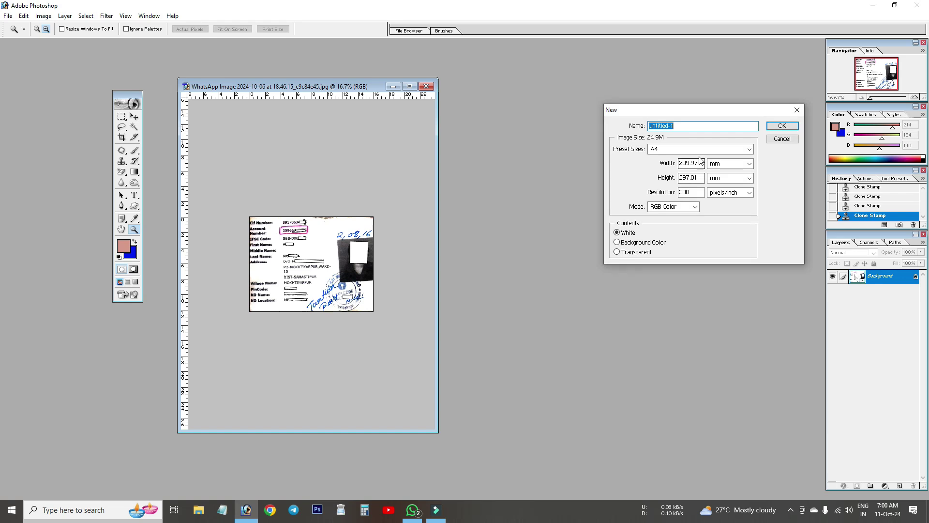
pyautogui.click(699, 152)
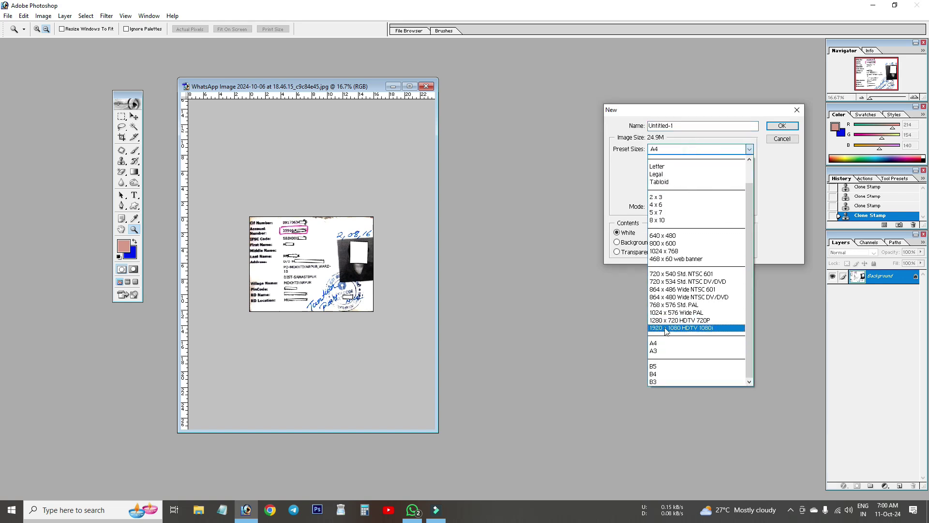
pyautogui.click(667, 345)
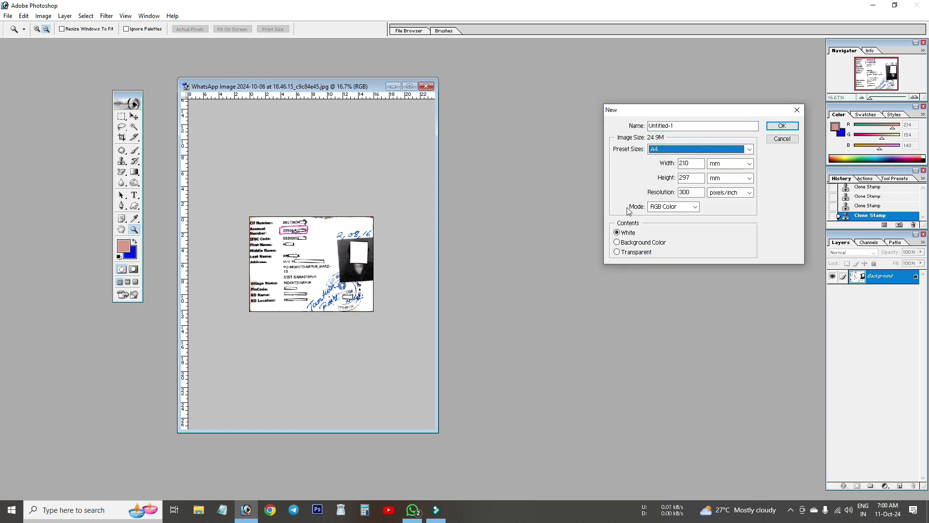
pyautogui.click(676, 207)
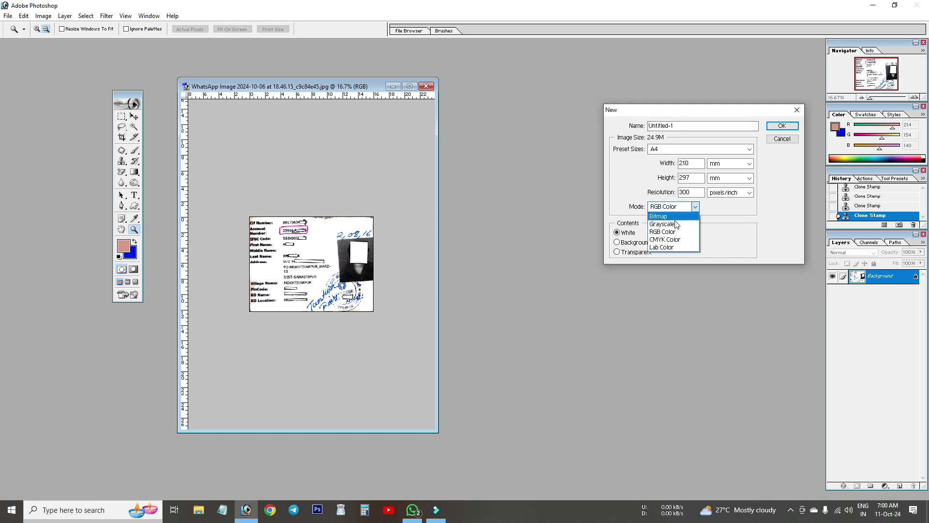
pyautogui.click(672, 233)
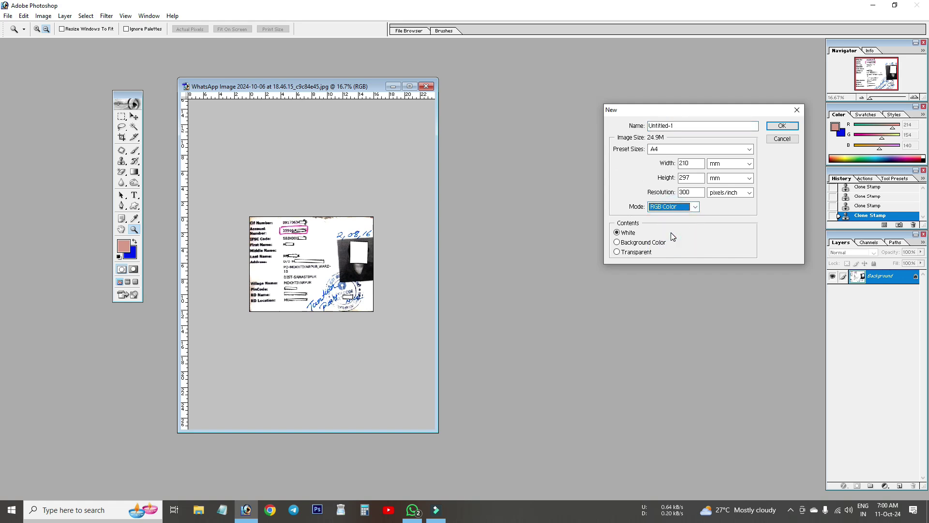
pyautogui.click(625, 233)
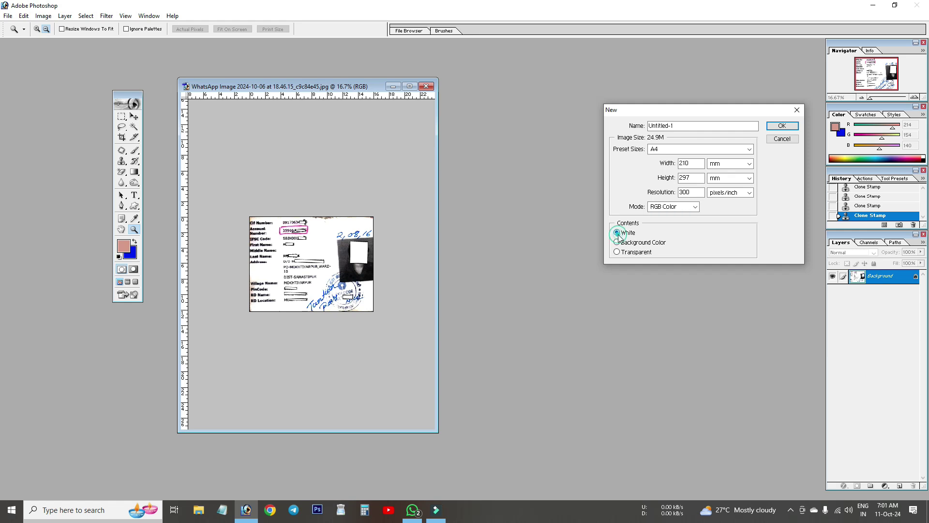
pyautogui.doubleClick(692, 195)
# Create the A4 page and drag the passbook scan onto it with the Move tool.
pyautogui.click(780, 127)
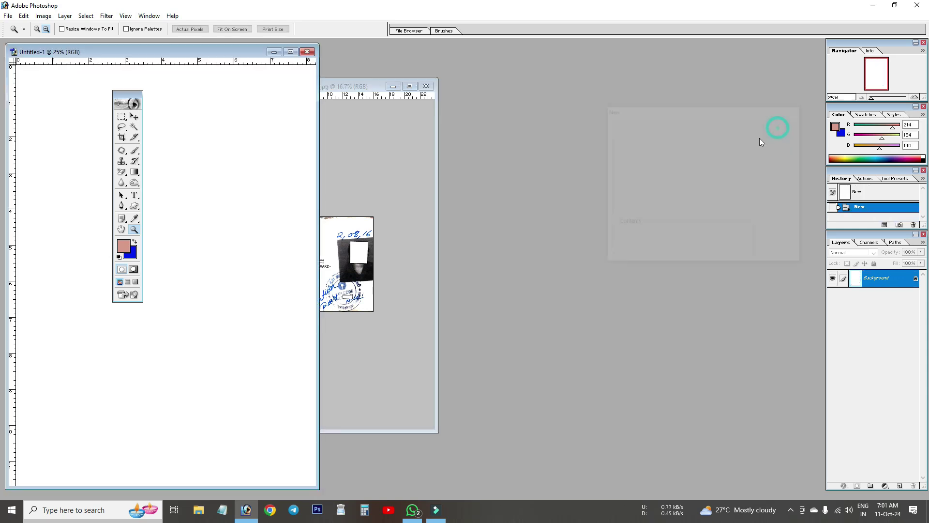
pyautogui.moveTo(234, 52); pyautogui.dragTo(651, 82)
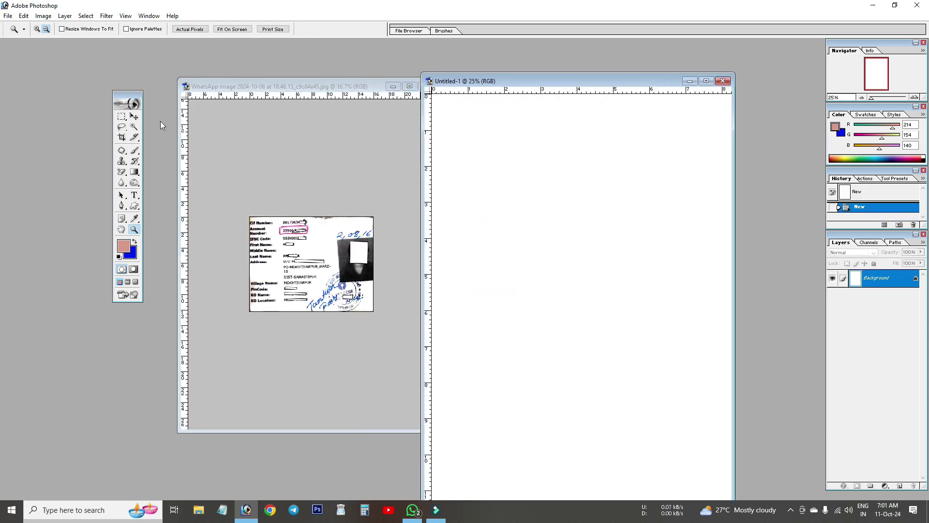
pyautogui.click(134, 117)
pyautogui.click(308, 246)
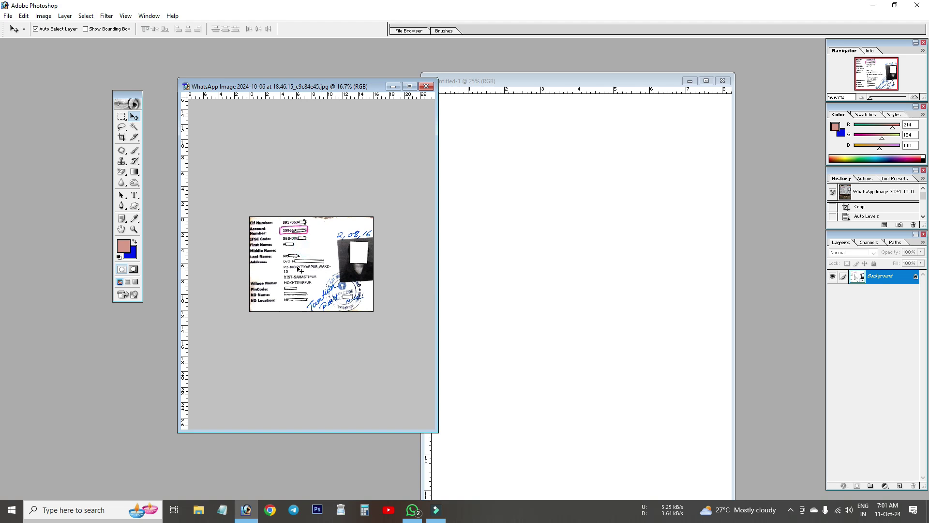
pyautogui.moveTo(280, 238); pyautogui.dragTo(617, 193)
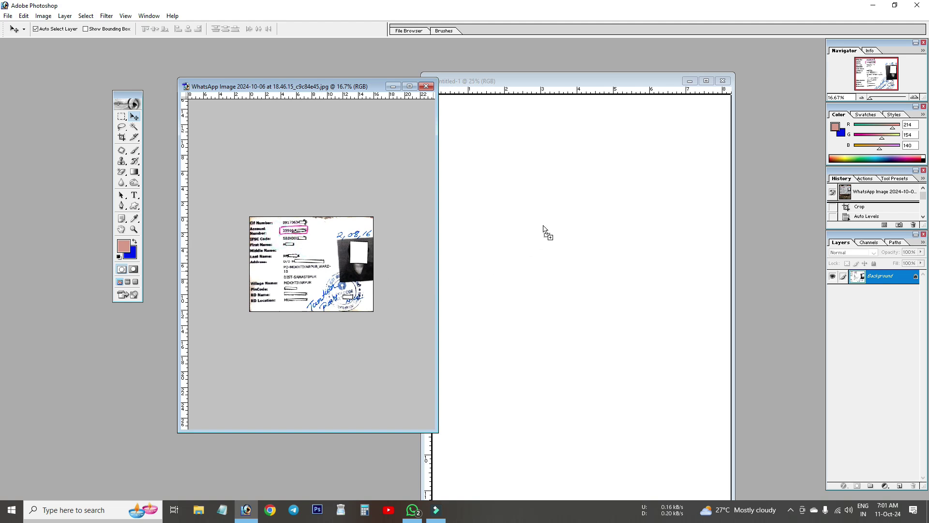
pyautogui.moveTo(632, 236); pyautogui.dragTo(543, 180)
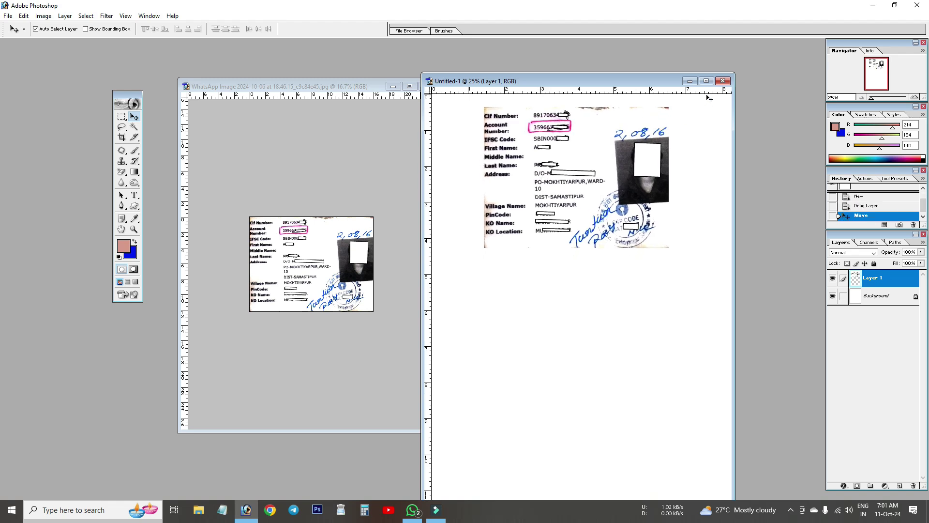
pyautogui.click(706, 81)
pyautogui.moveTo(434, 163); pyautogui.dragTo(438, 235)
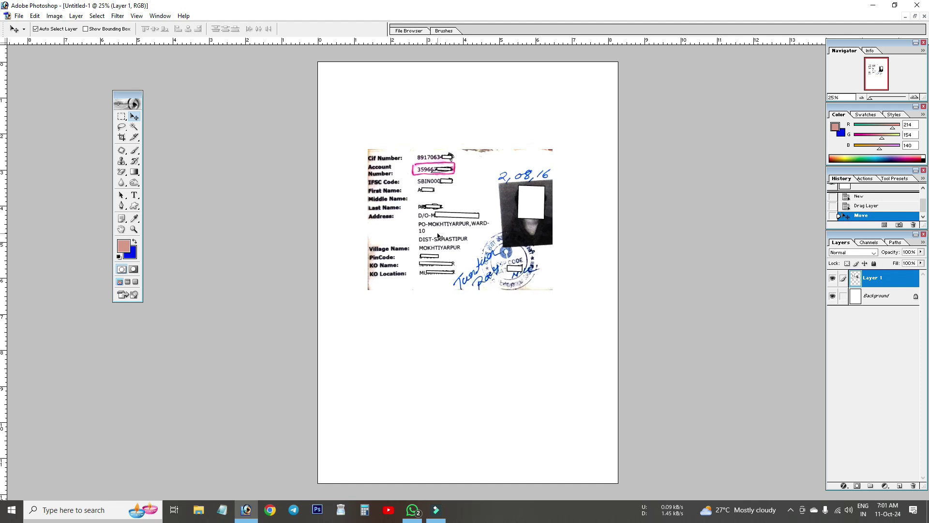
# Free Transform the scan larger and position it across the top of the page.
pyautogui.hotkey('ctrl', 't')
pyautogui.moveTo(513, 257); pyautogui.dragTo(525, 185)
pyautogui.moveTo(565, 222)
pyautogui.mouseDown()
pyautogui.moveTo(609, 255)
pyautogui.moveTo(592, 328)
pyautogui.mouseUp()
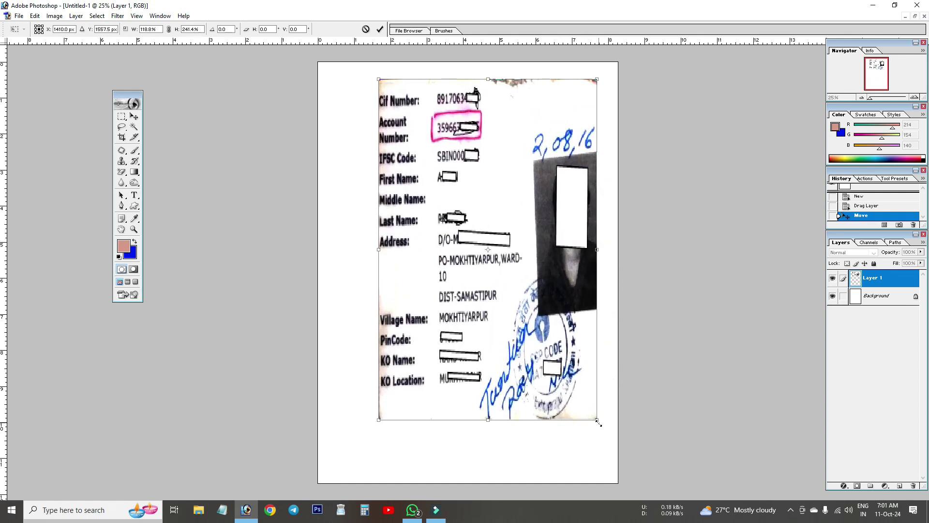
pyautogui.moveTo(591, 329); pyautogui.dragTo(611, 231)
pyautogui.moveTo(429, 168); pyautogui.dragTo(416, 160)
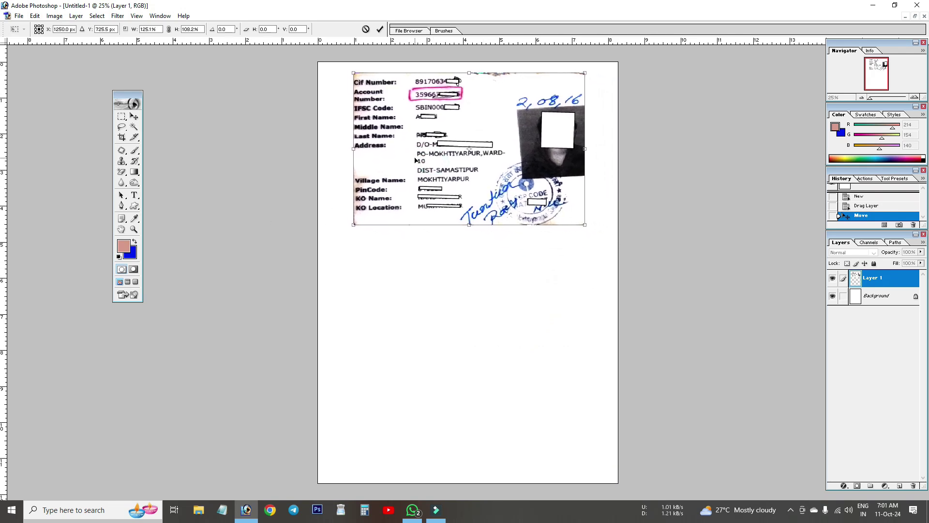
pyautogui.moveTo(581, 229); pyautogui.dragTo(542, 193)
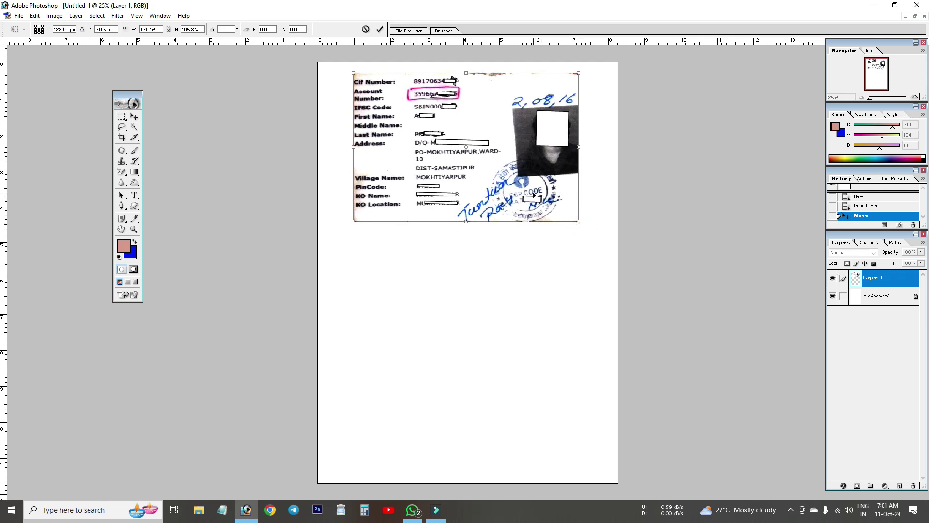
# Commit the resize and start printing, proceeding past the clipping warning.
pyautogui.press('Return')
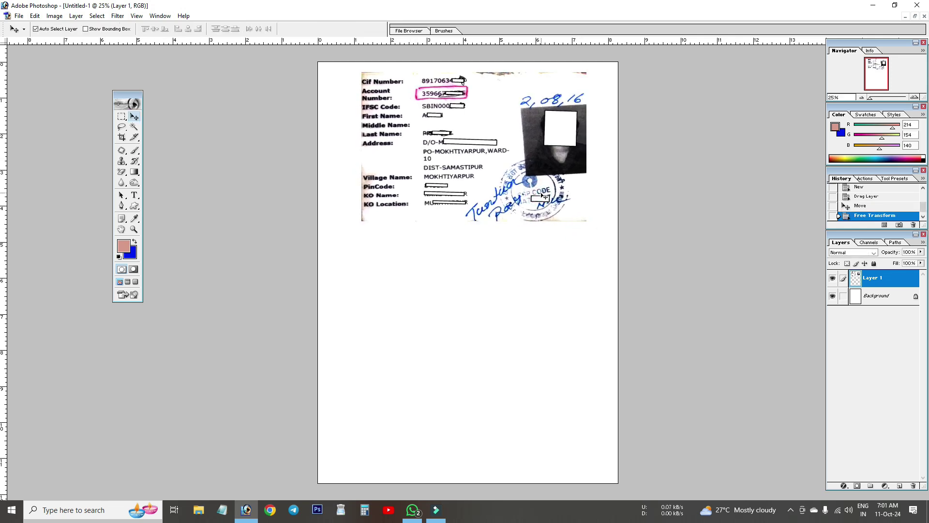
pyautogui.hotkey('ctrl', 'alt', 'p')
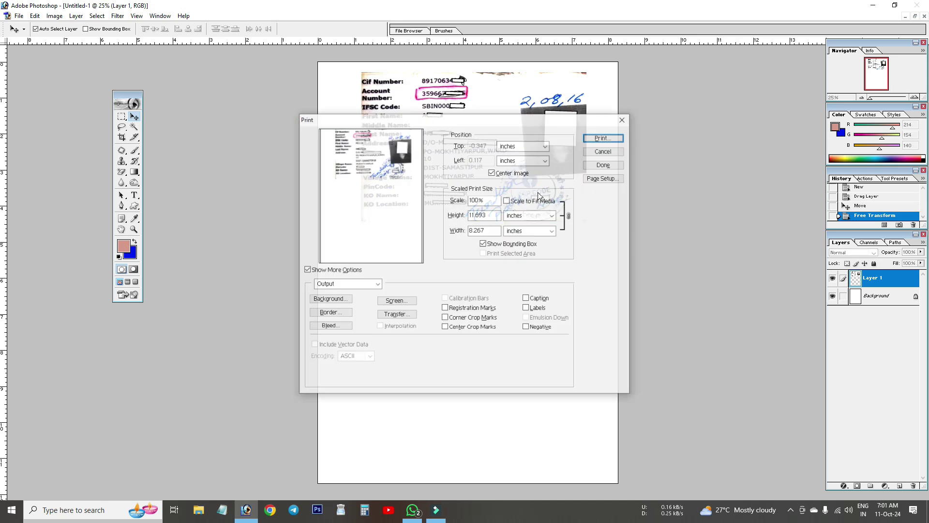
pyautogui.click(603, 139)
pyautogui.click(434, 190)
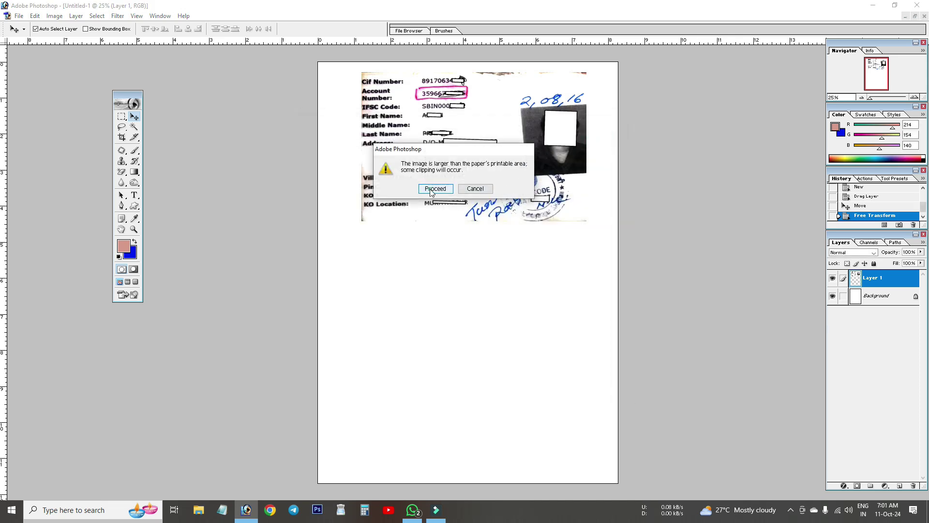
# Select the Canon G2010 series printer and check its Properties.
pyautogui.click(435, 67)
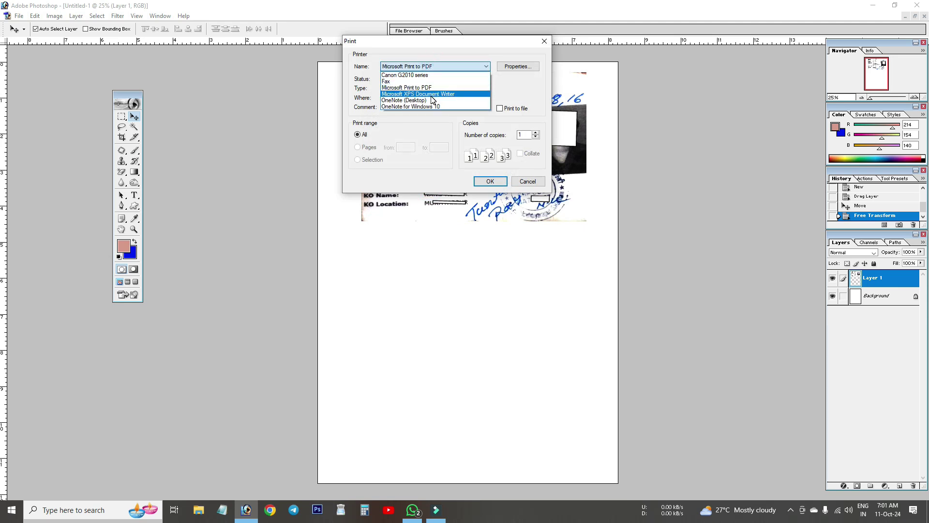
pyautogui.click(427, 76)
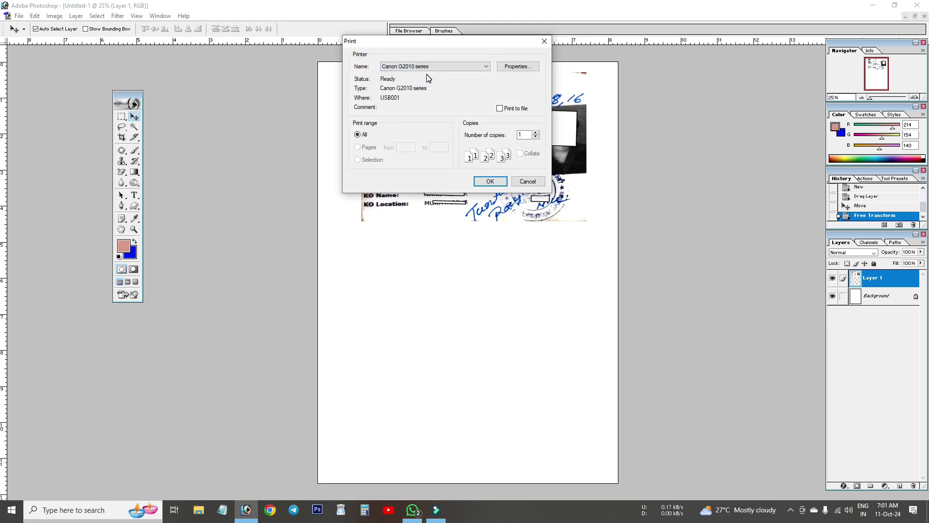
pyautogui.click(534, 66)
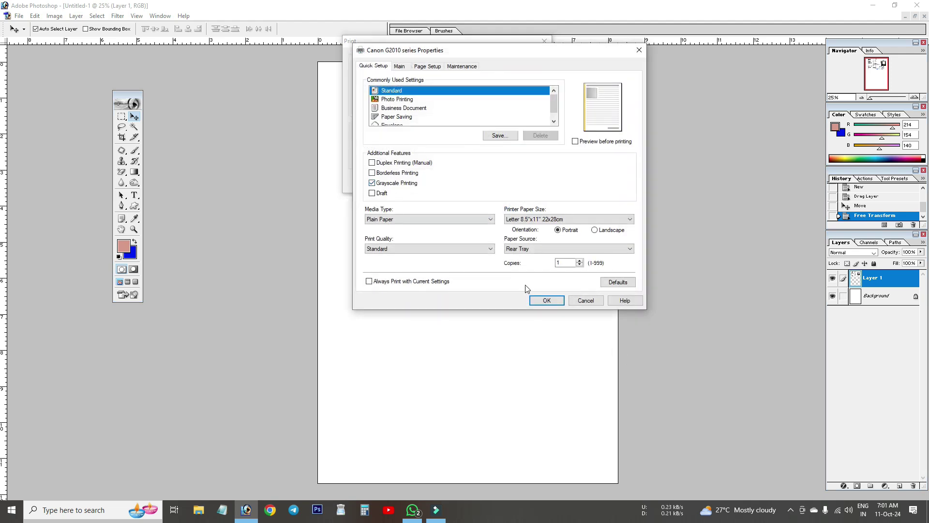
pyautogui.click(545, 301)
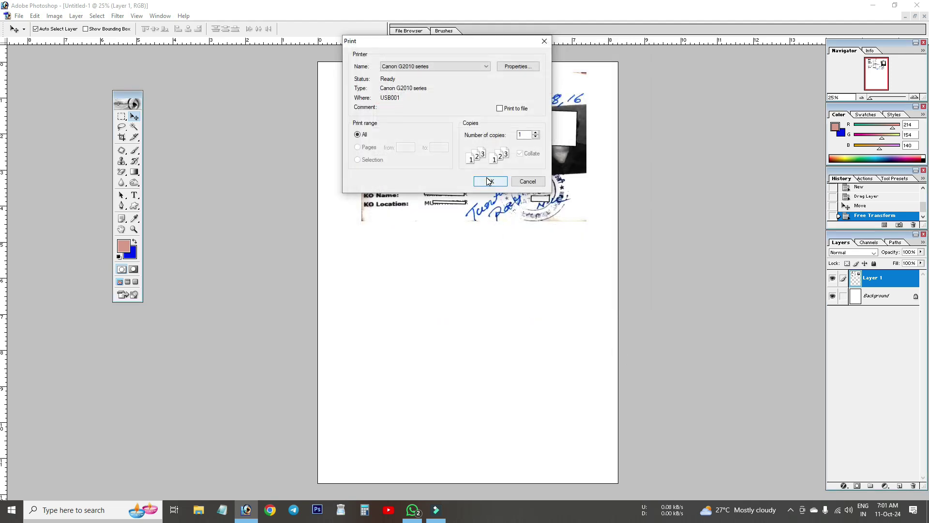